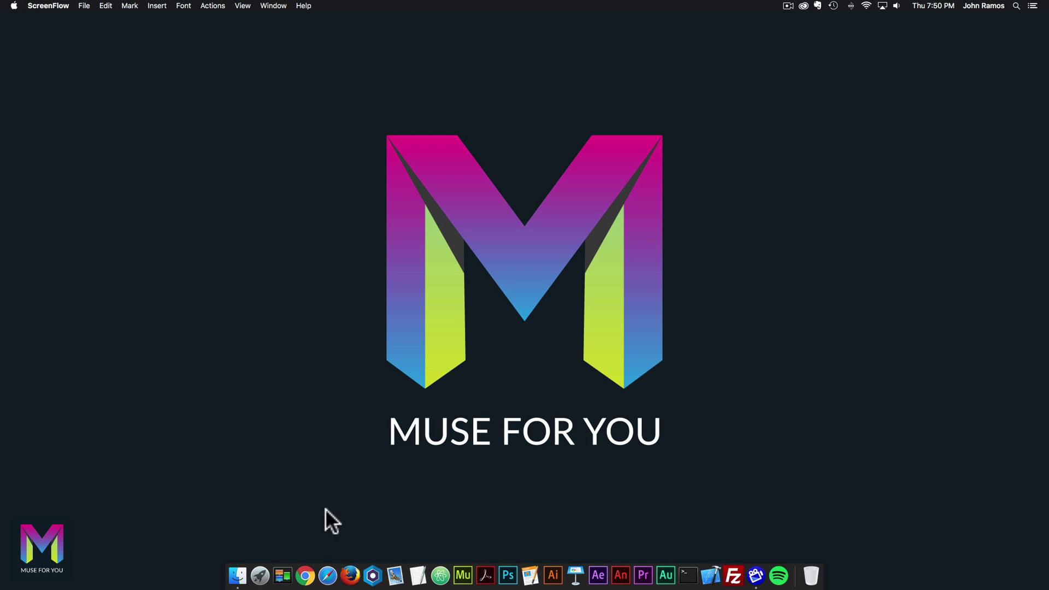
# Step: In Chrome, go to creativecloud.com and open the Creative Cloud plans page for individuals
pyautogui.click(306, 575)
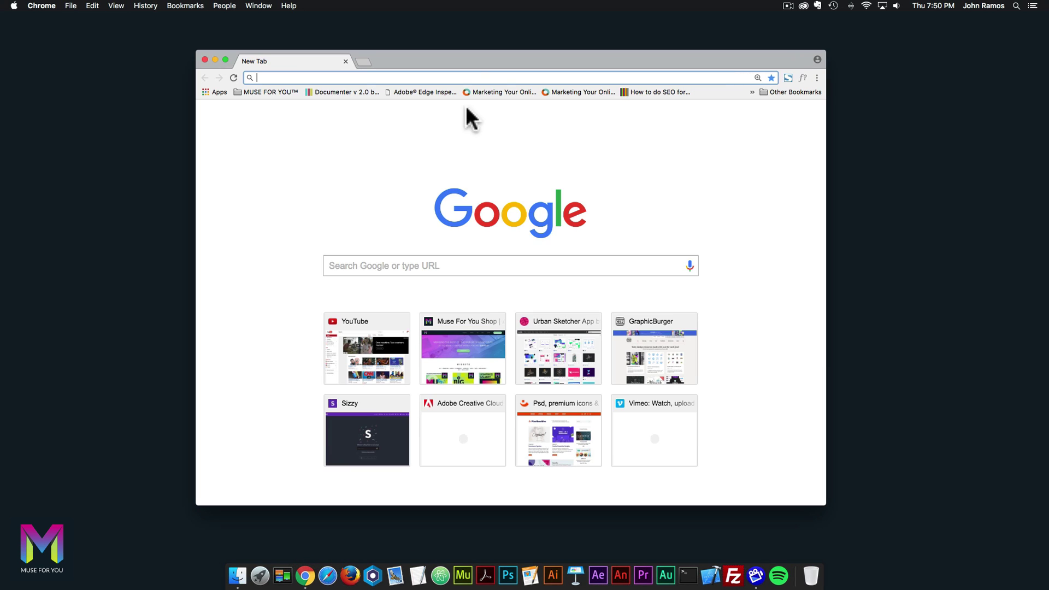
pyautogui.write('creativecloud.com')
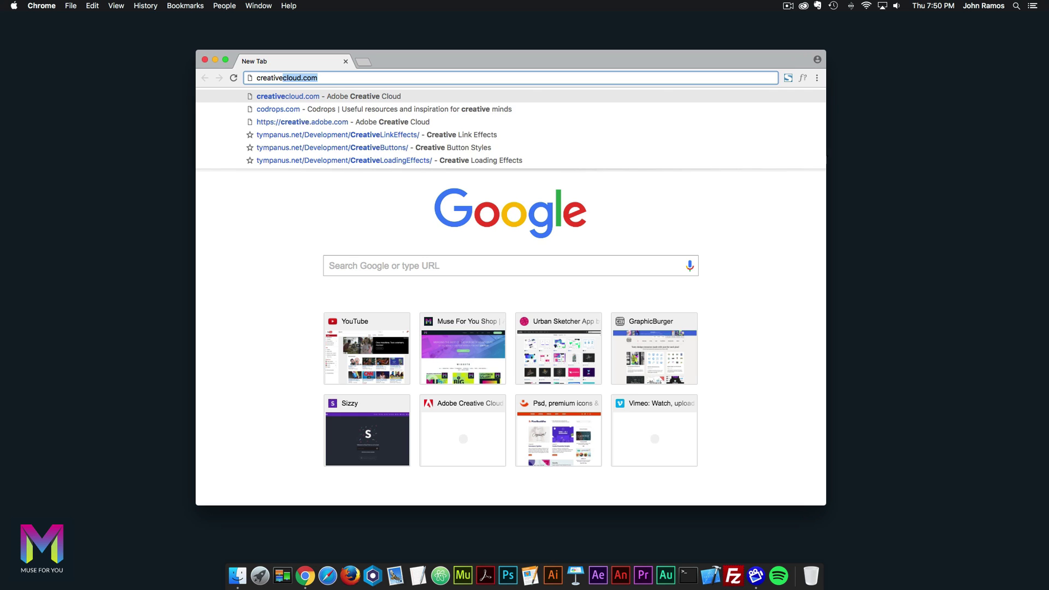
pyautogui.press('Return')
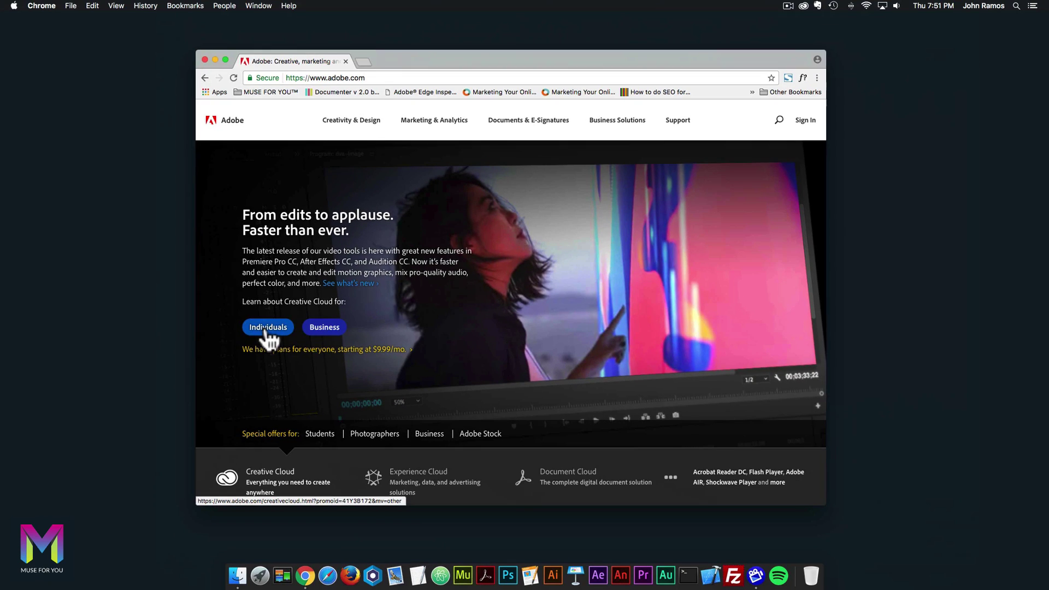
pyautogui.click(265, 328)
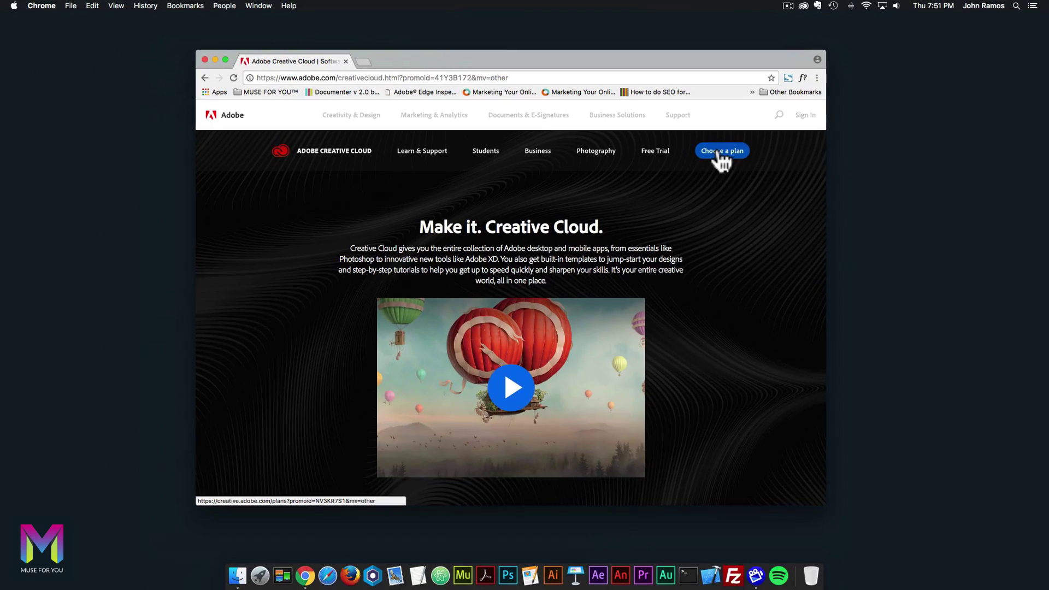
pyautogui.click(718, 153)
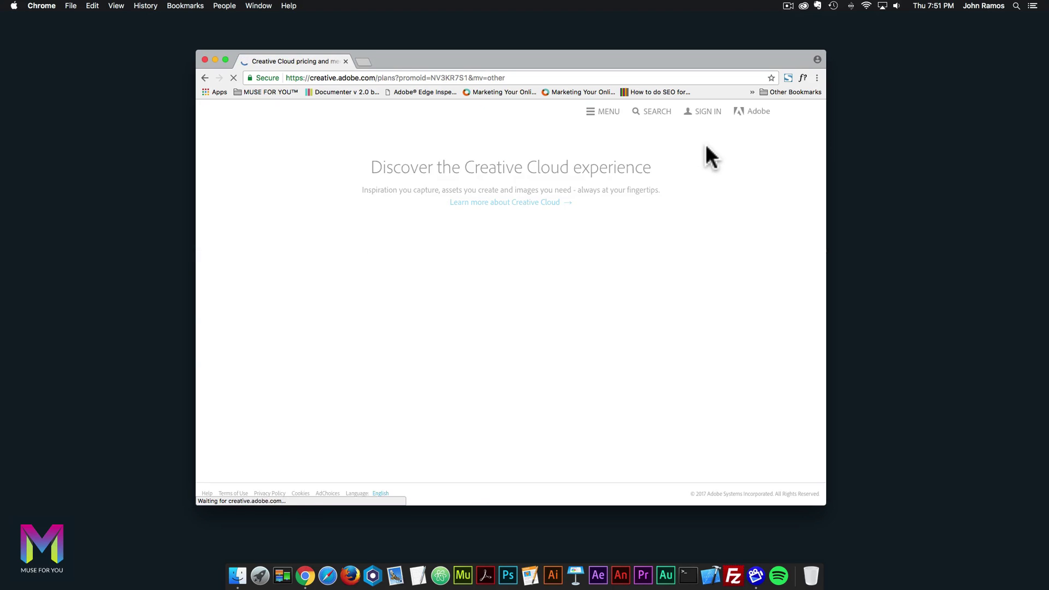
# Step: Choose Adobe Muse as the application for the Single App plan
pyautogui.scroll(-2, 613, 291)
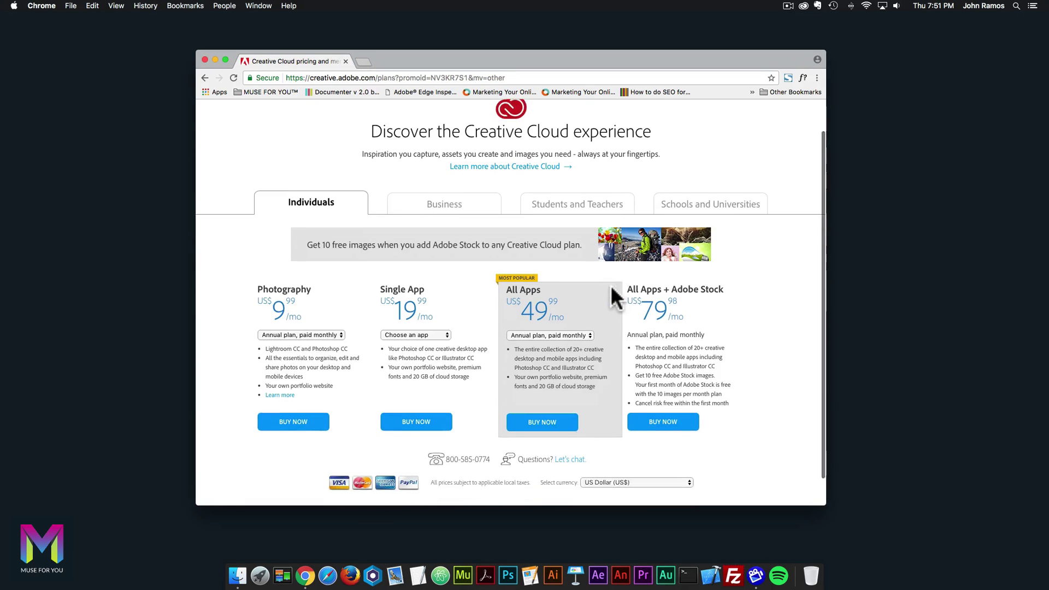
pyautogui.scroll(-2, 611, 288)
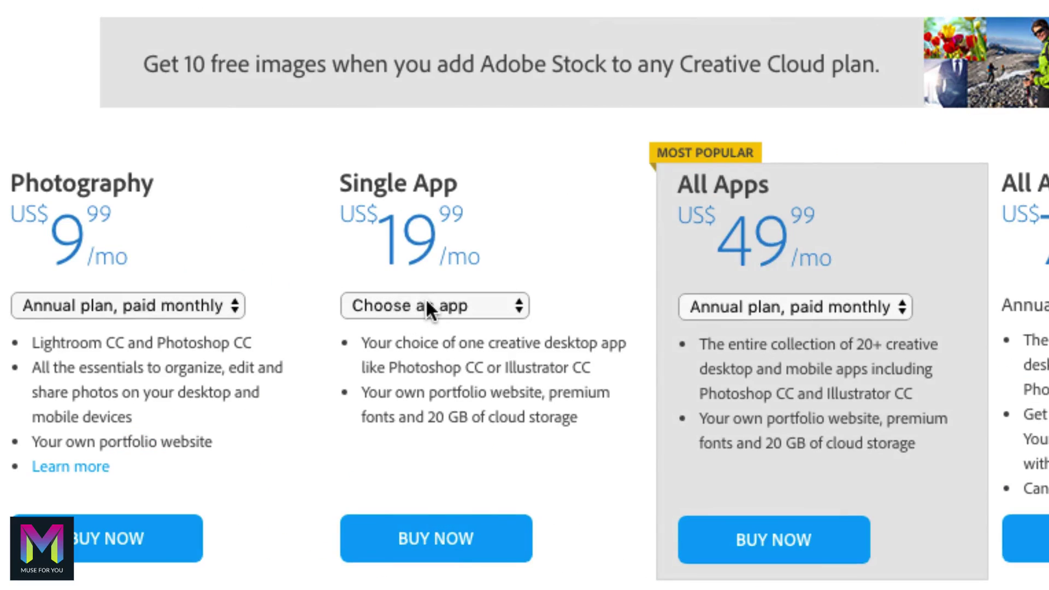
pyautogui.click(426, 301)
pyautogui.click(415, 421)
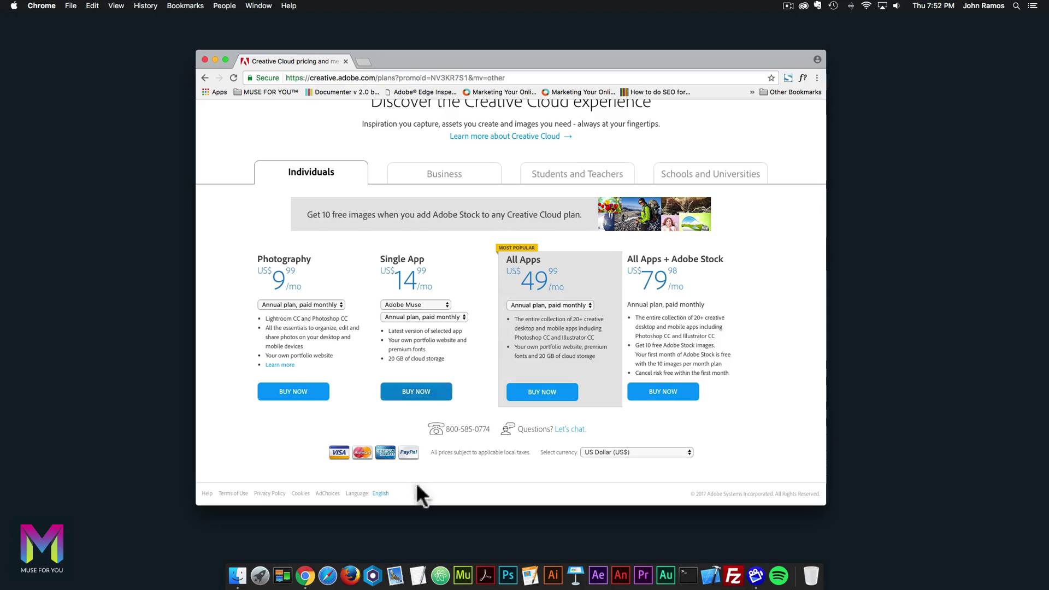
# Step: Switch to Adobe Muse and create a new fluid-width site with 1 column and a maximum page width of 960
pyautogui.click(463, 561)
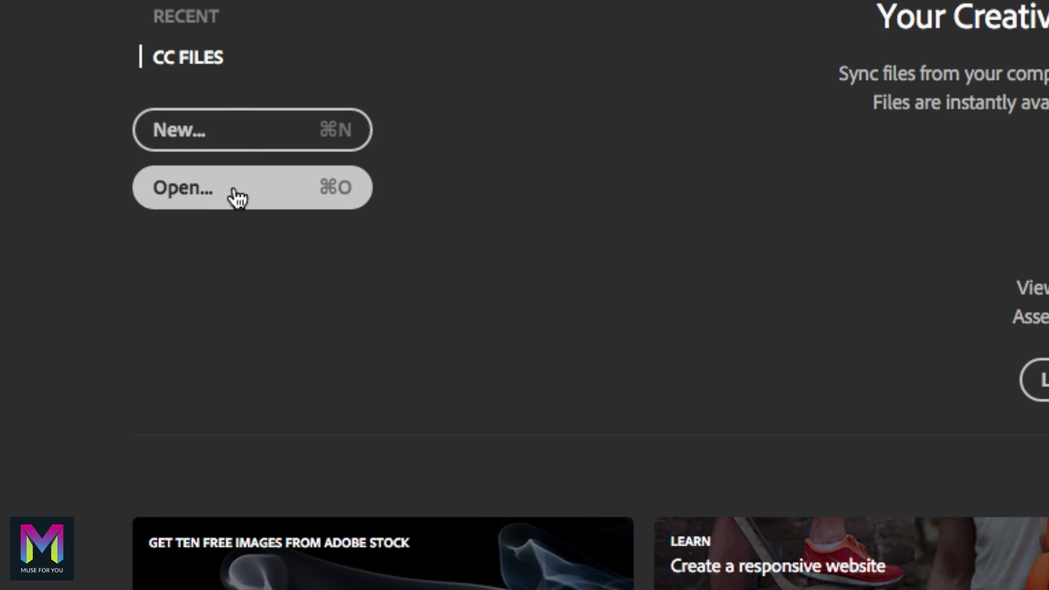
pyautogui.click(227, 144)
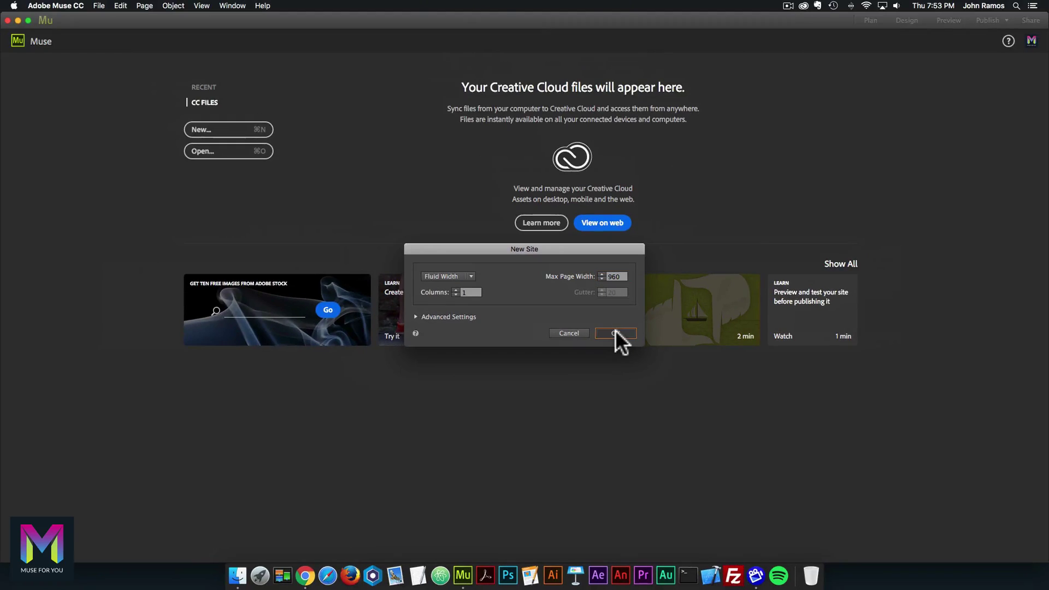
pyautogui.click(606, 330)
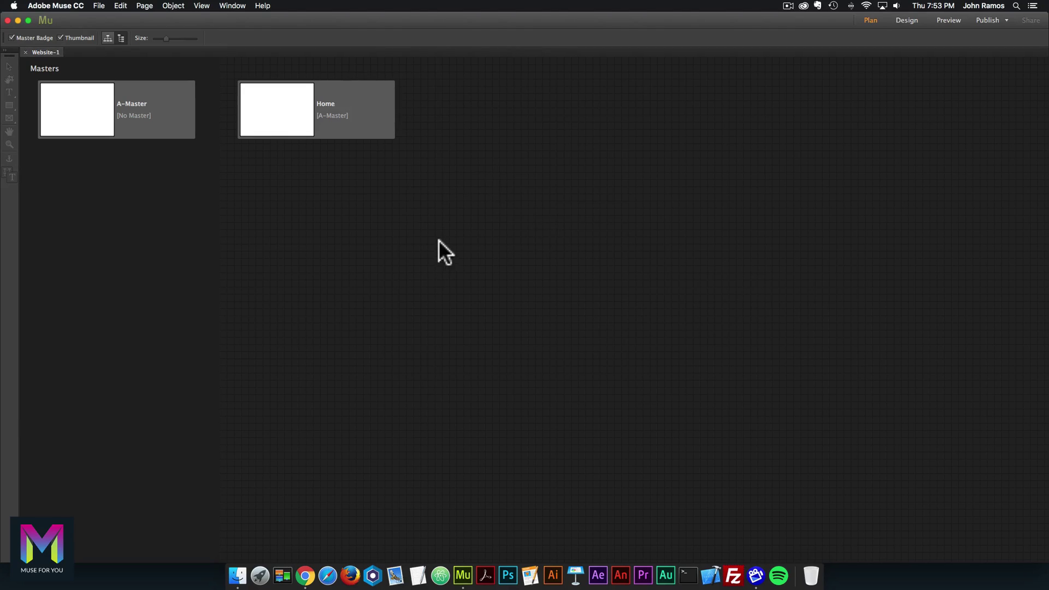
# Step: Switch the site map to the horizontal display and back to the vertical display
pyautogui.moveTo(306, 146)
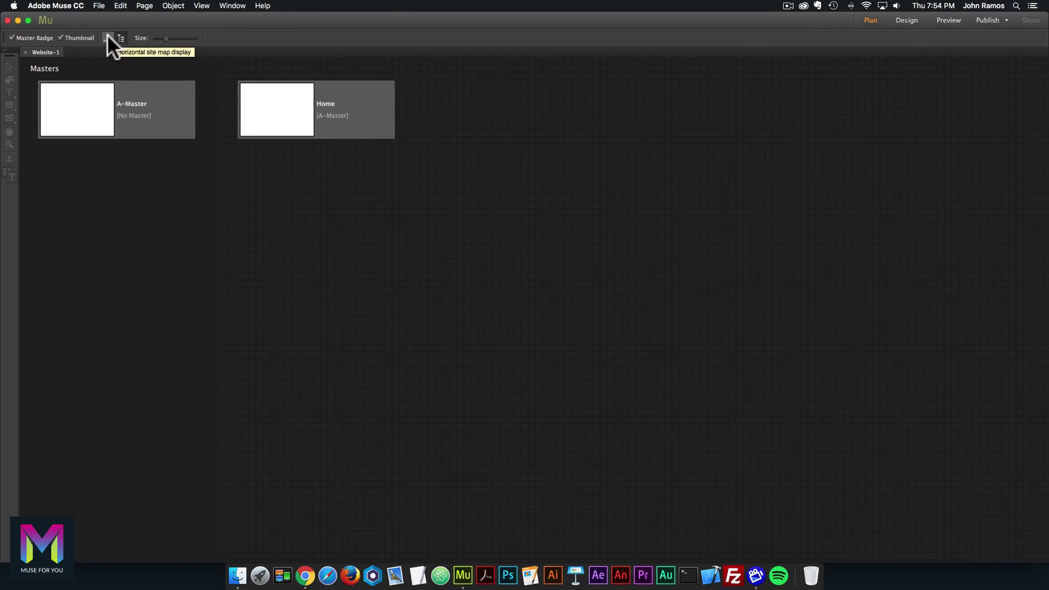
pyautogui.click(107, 35)
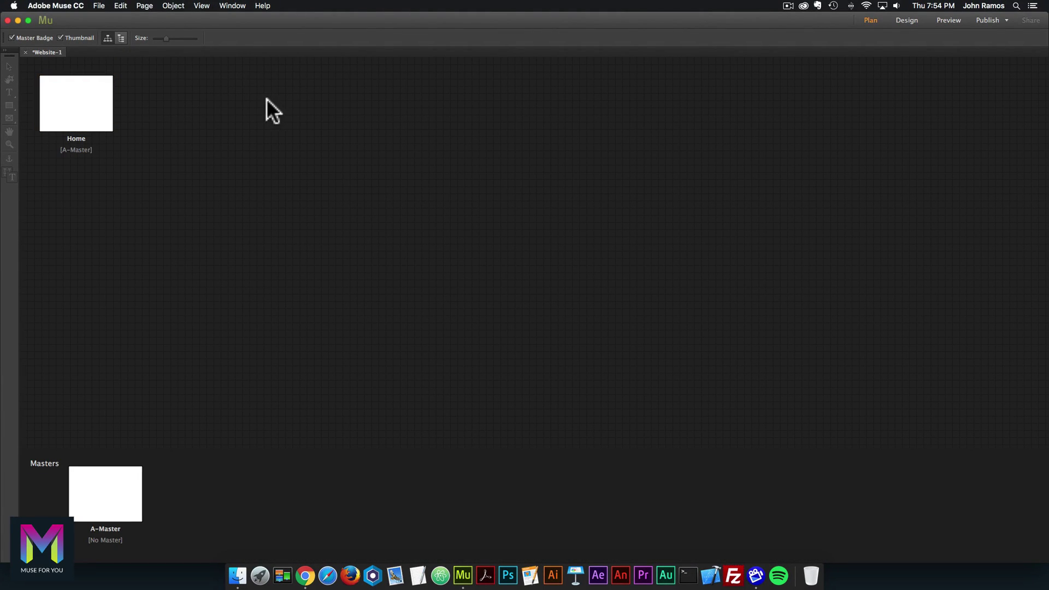
pyautogui.click(120, 37)
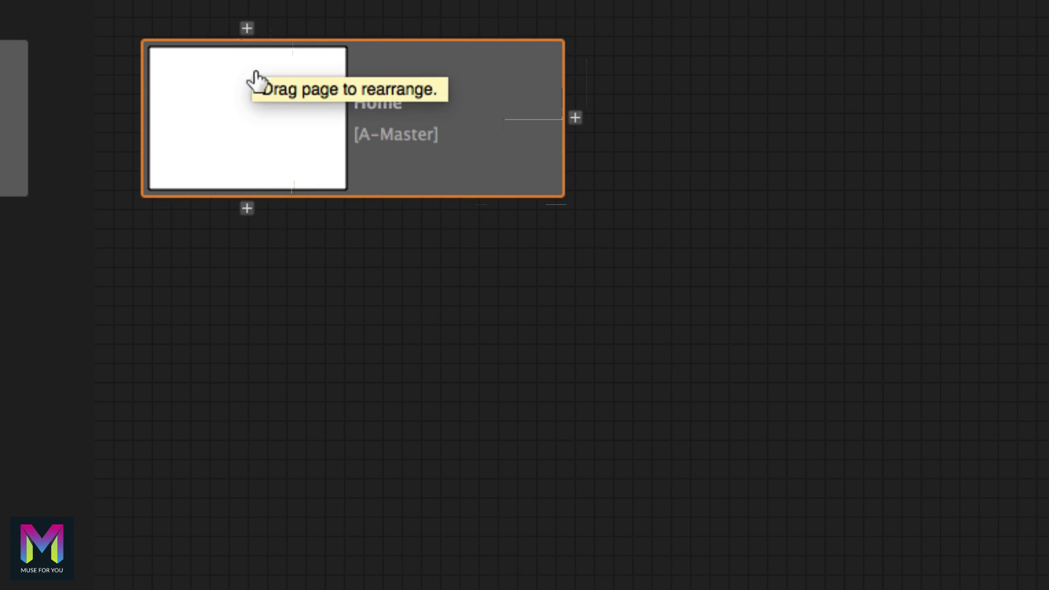
# Step: Insert two top-level pages below the Home page in the site map
pyautogui.click(245, 207)
pyautogui.click(245, 406)
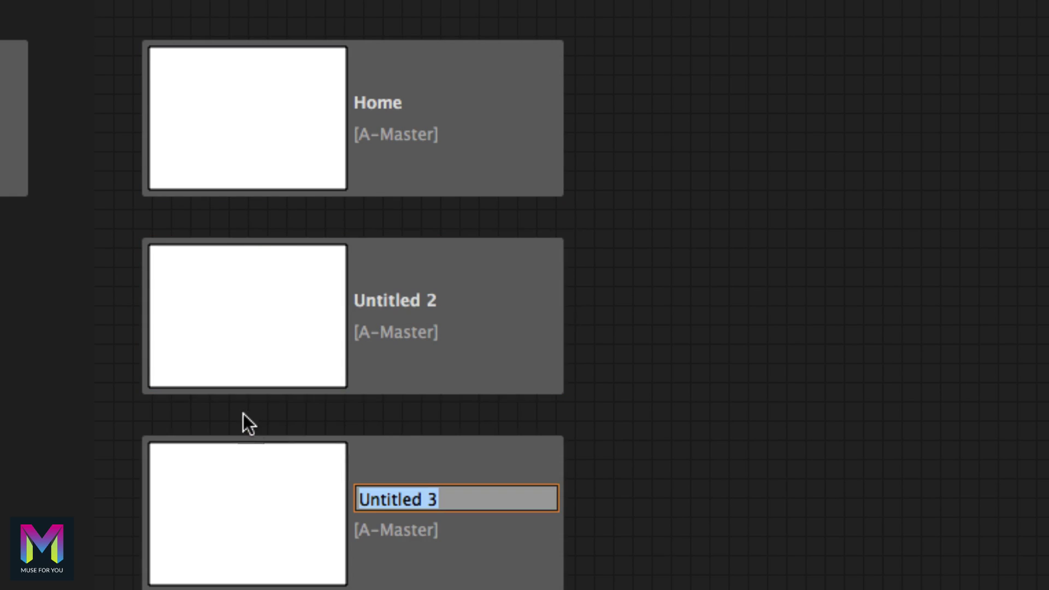
pyautogui.click(468, 170)
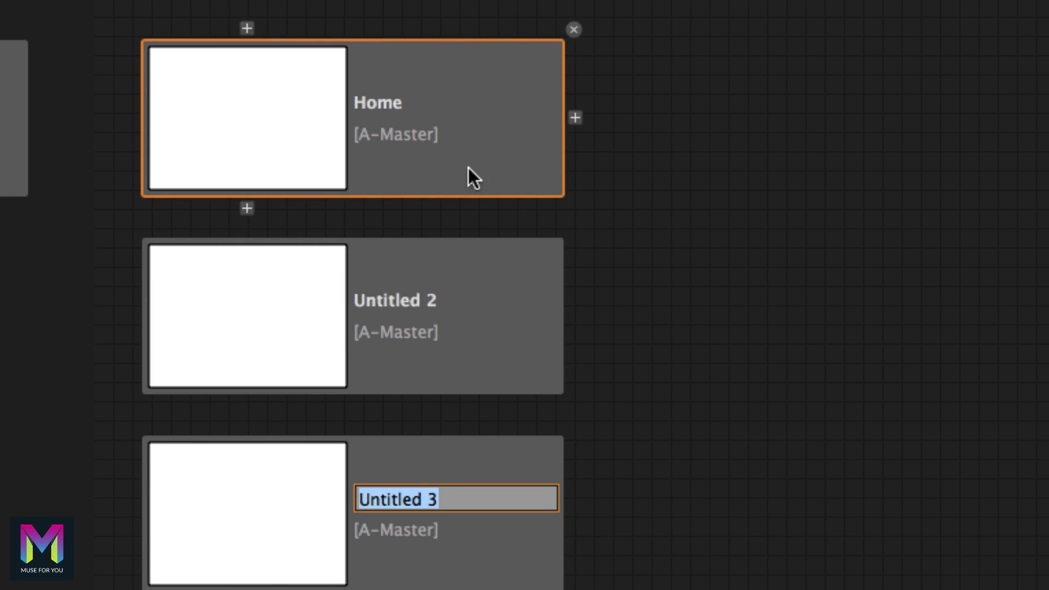
# Step: Add three child pages to Home, and two child pages under the middle one
pyautogui.click(575, 117)
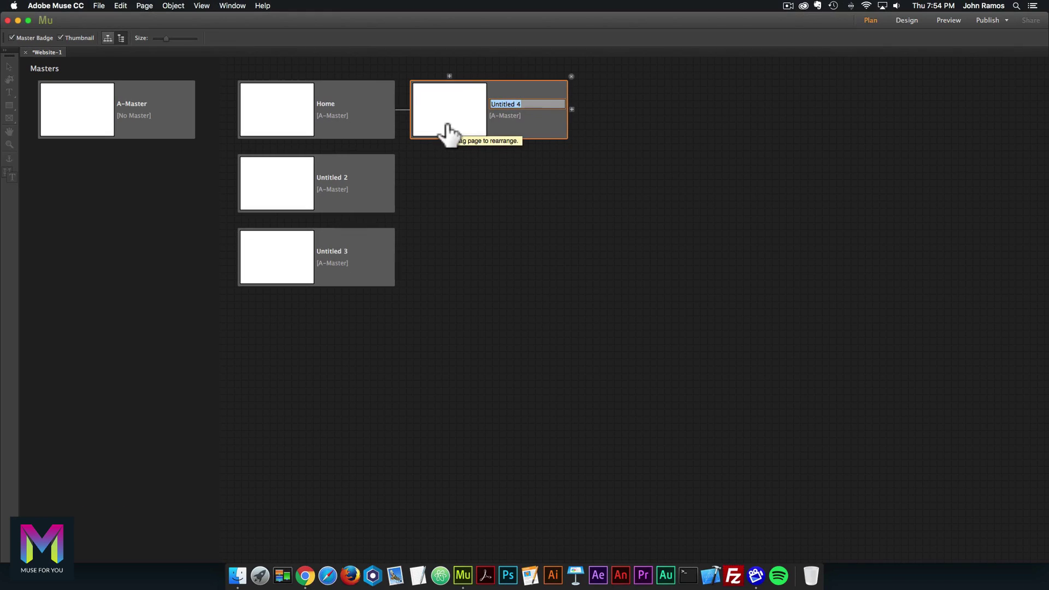
pyautogui.click(449, 143)
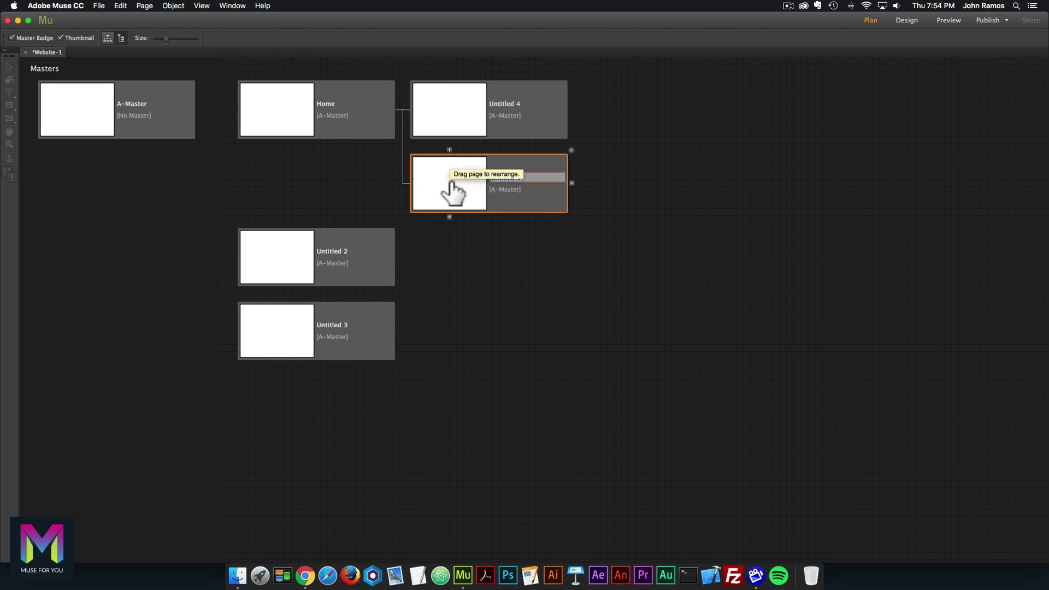
pyautogui.click(449, 216)
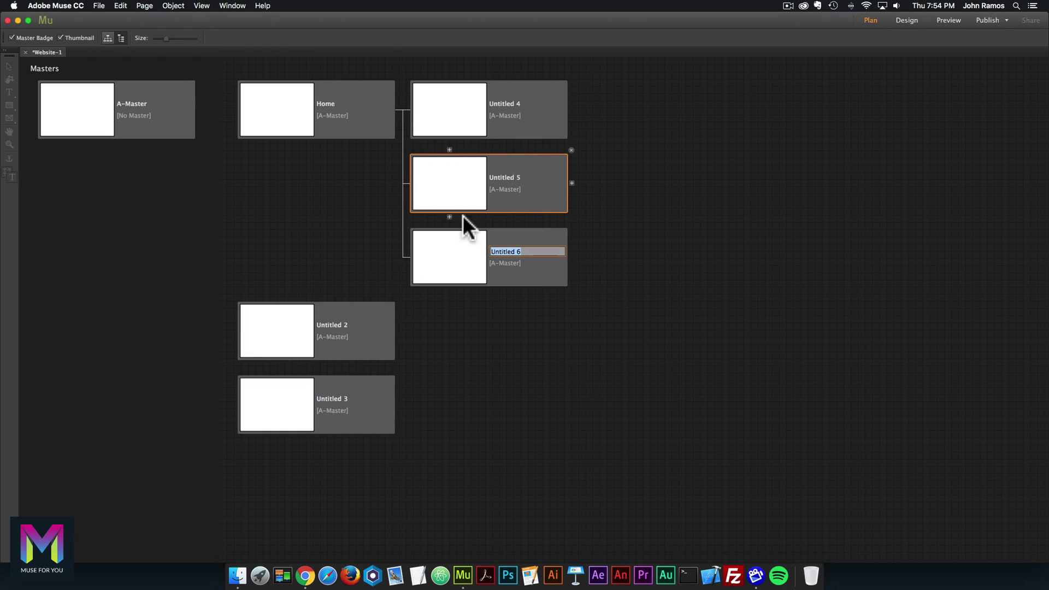
pyautogui.click(571, 183)
pyautogui.click(622, 149)
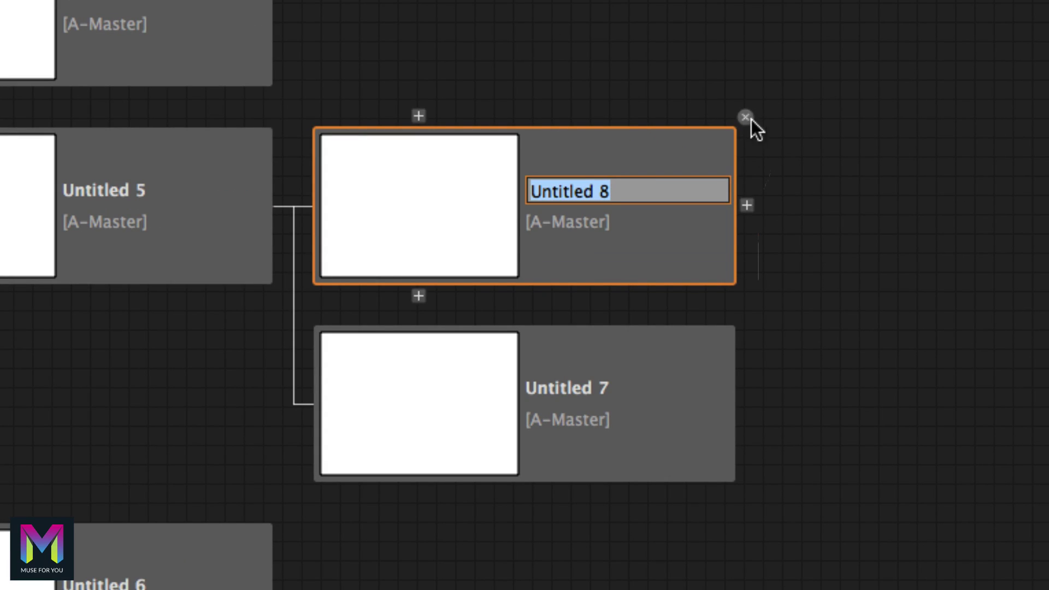
# Step: Delete all child pages and the last top-level page, keeping only Home and Untitled 2
pyautogui.click(745, 117)
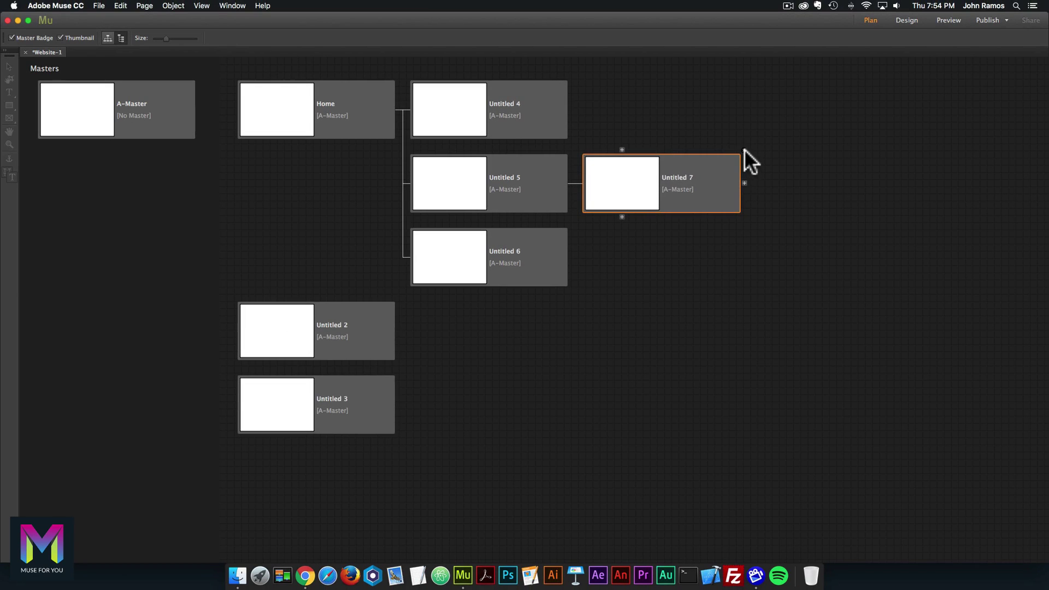
pyautogui.click(745, 116)
pyautogui.click(572, 223)
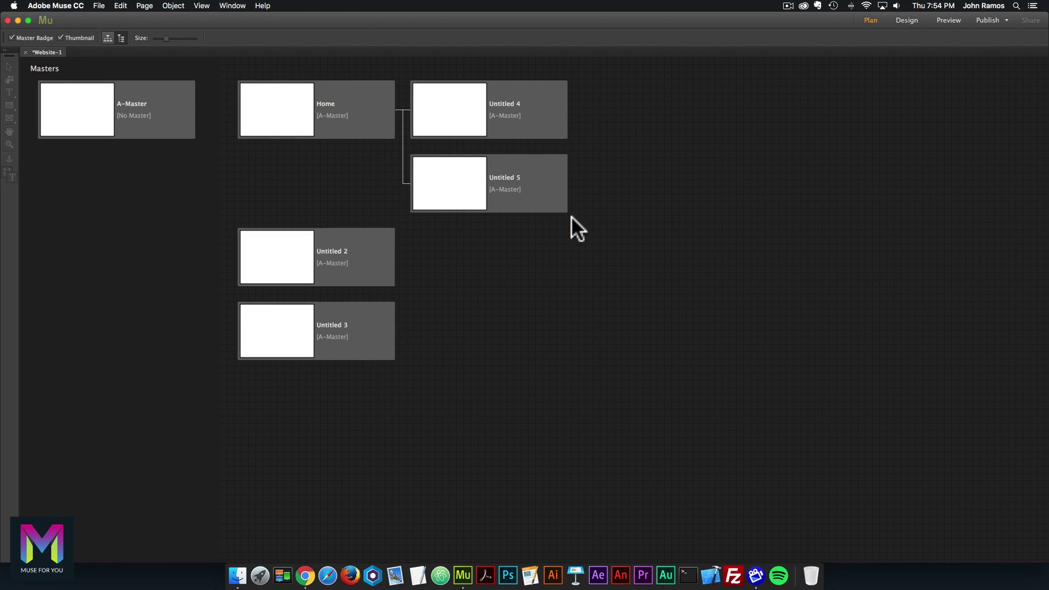
pyautogui.click(570, 148)
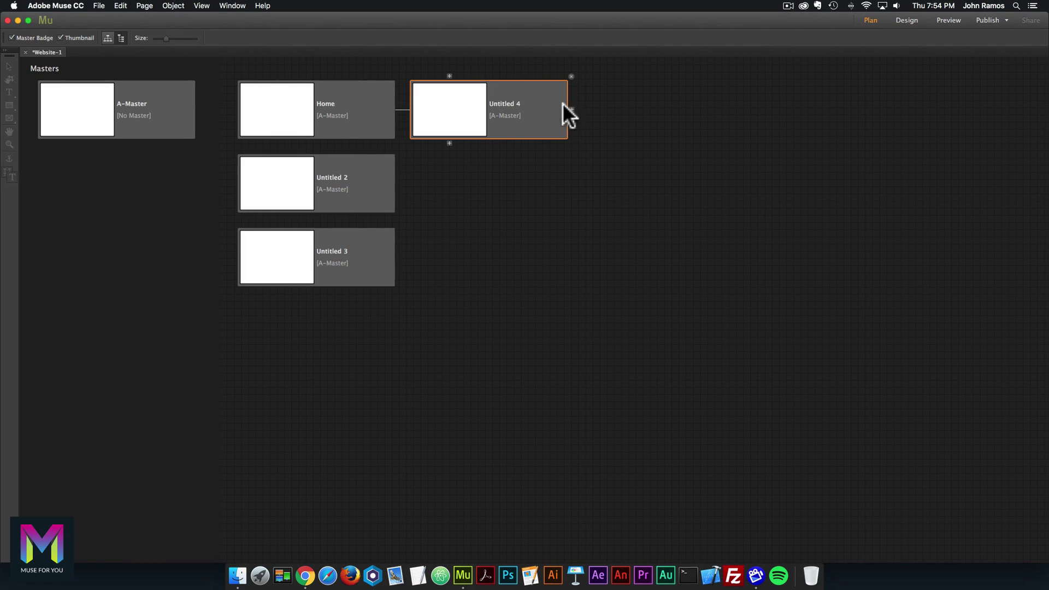
pyautogui.click(571, 77)
pyautogui.click(398, 223)
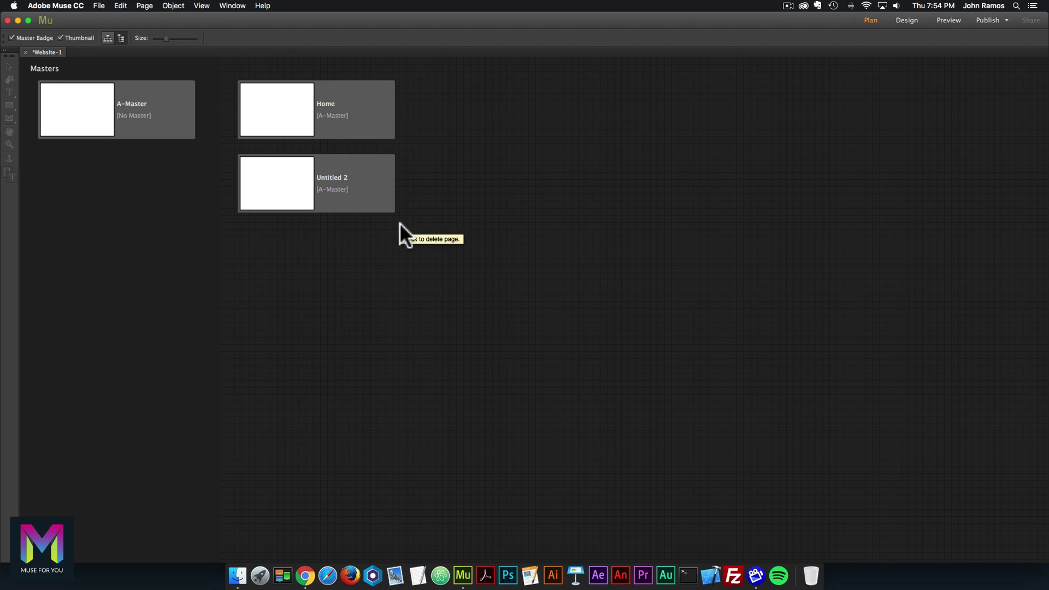
# Step: Insert a top-level page below Untitled 2 and add one child page to each of these two pages
pyautogui.click(276, 216)
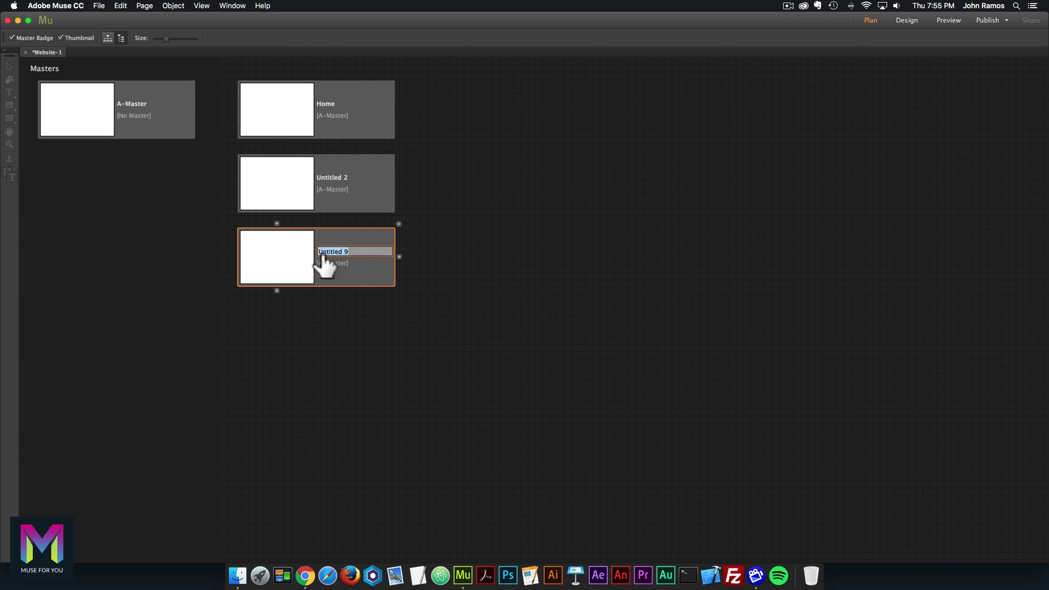
pyautogui.click(398, 256)
pyautogui.click(399, 183)
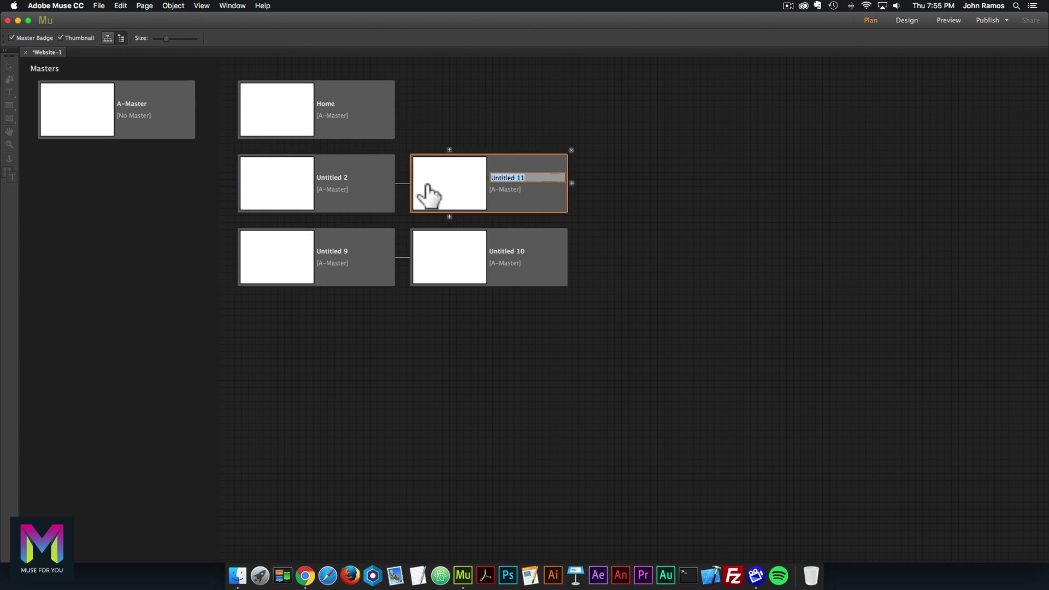
pyautogui.click(505, 128)
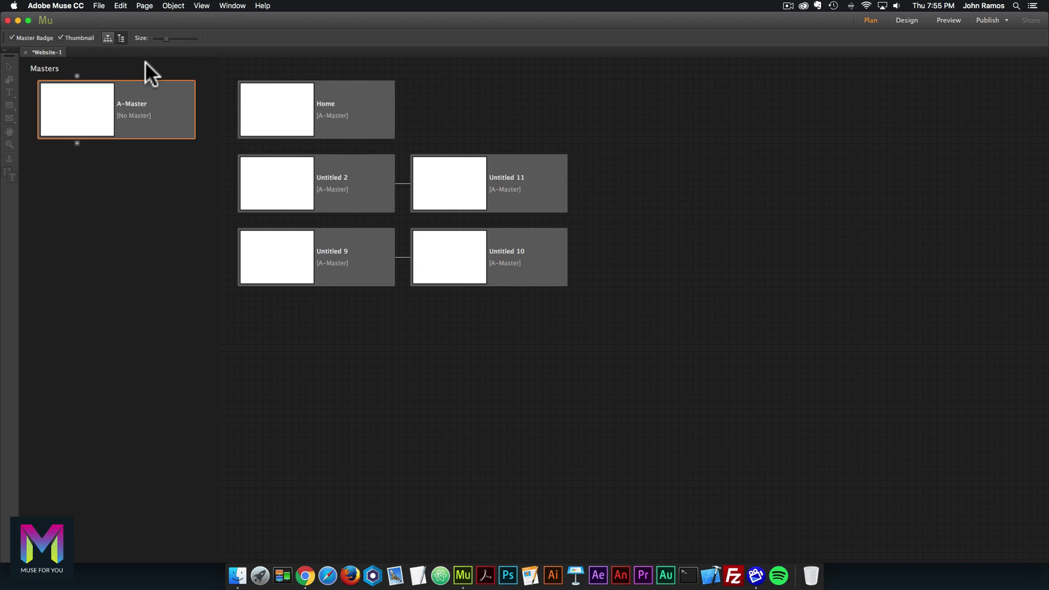
# Step: Compare the page hierarchy in the horizontal and vertical site map displays, ending on the vertical one
pyautogui.click(108, 37)
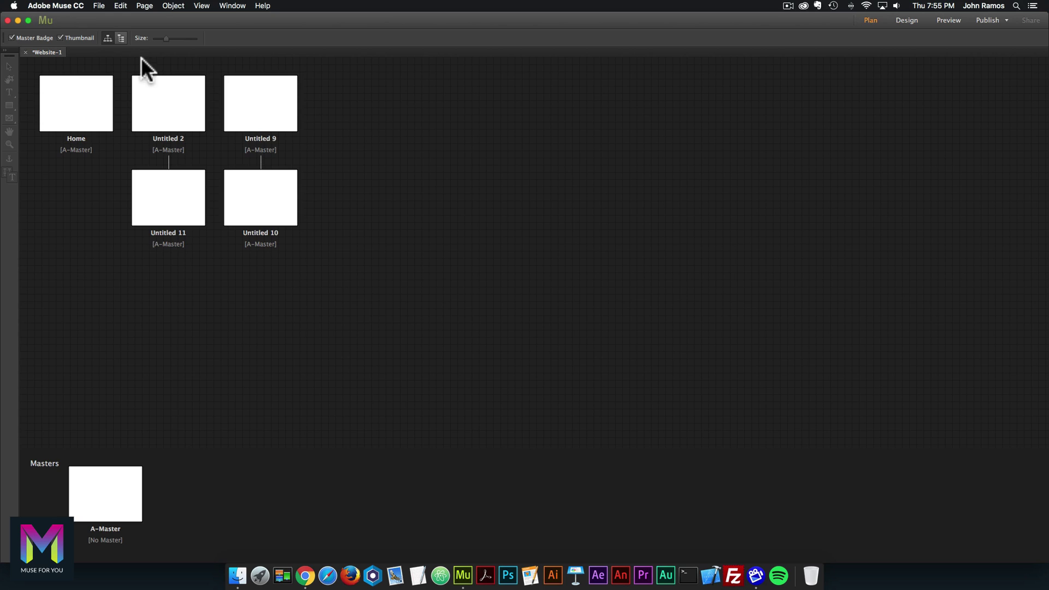
pyautogui.click(120, 38)
pyautogui.click(106, 37)
pyautogui.click(121, 38)
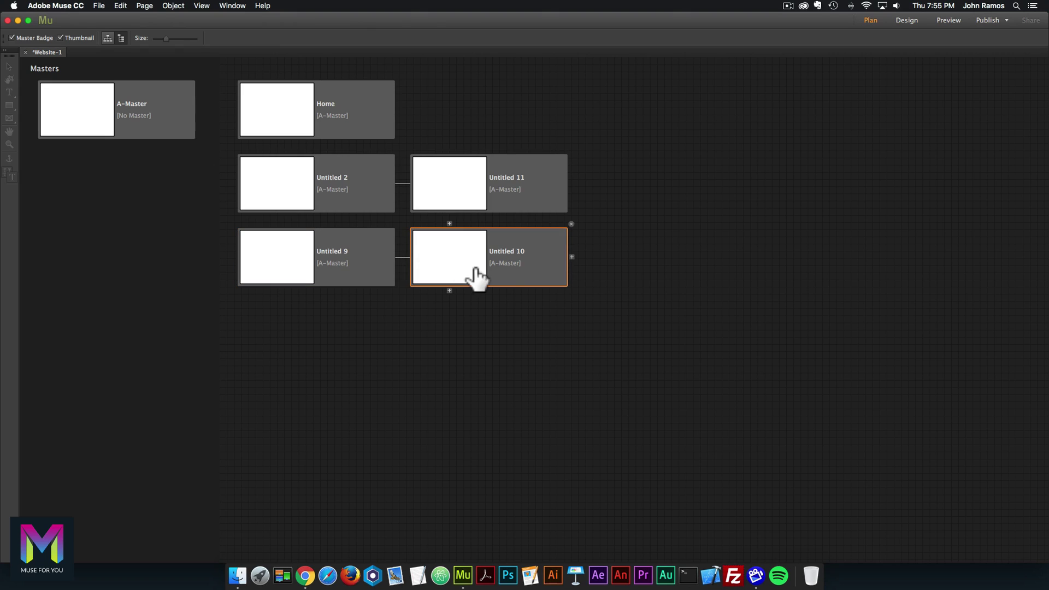
# Step: Delete both child pages and the two extra top-level pages so that only Home remains
pyautogui.click(567, 229)
pyautogui.press('Delete')
pyautogui.click(567, 159)
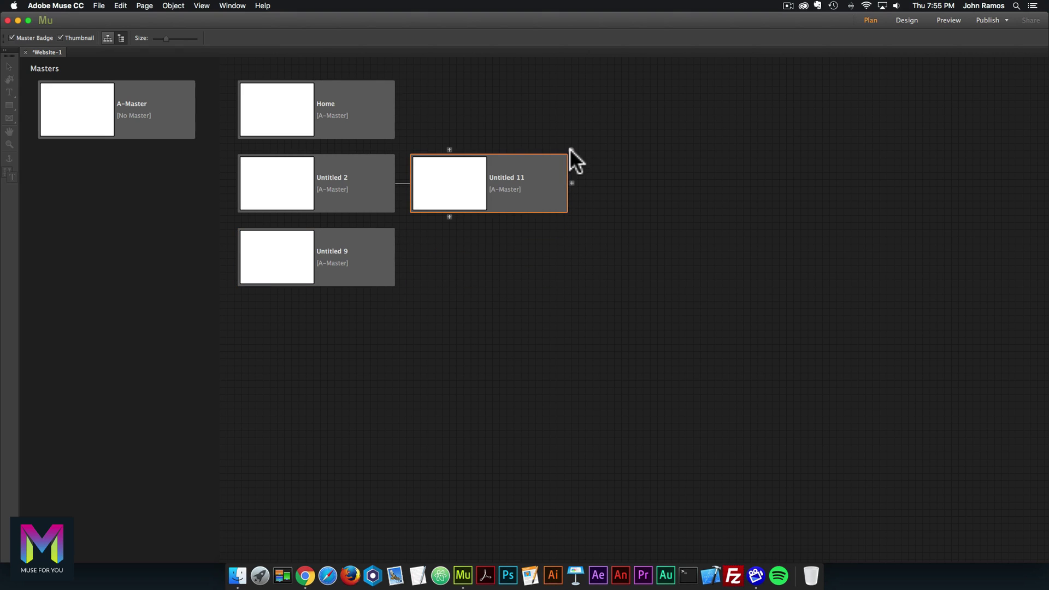
pyautogui.press('Delete')
pyautogui.click(394, 228)
pyautogui.press('Delete')
pyautogui.click(391, 160)
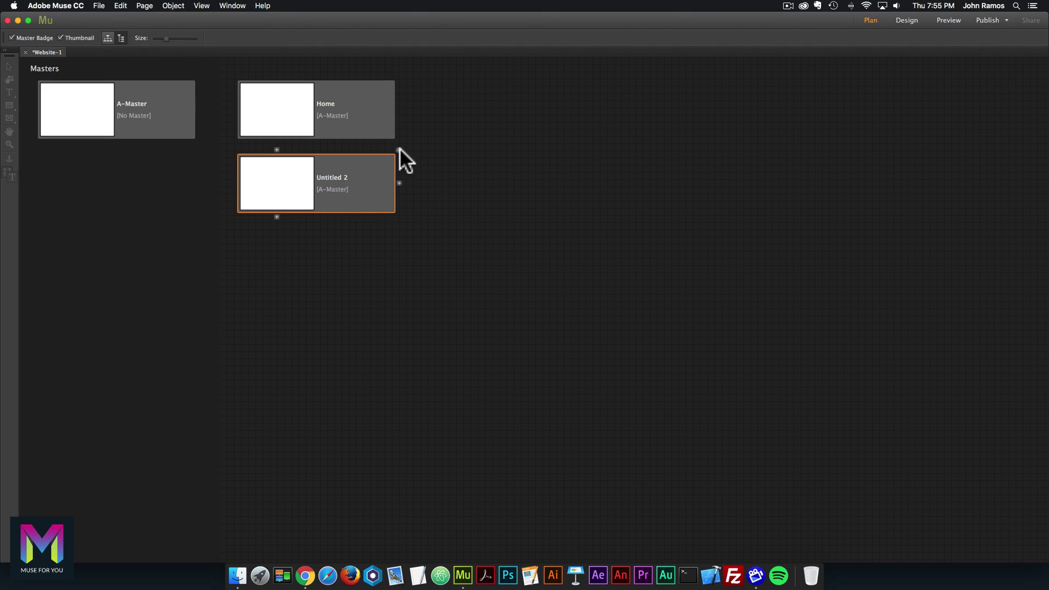
pyautogui.press('Delete')
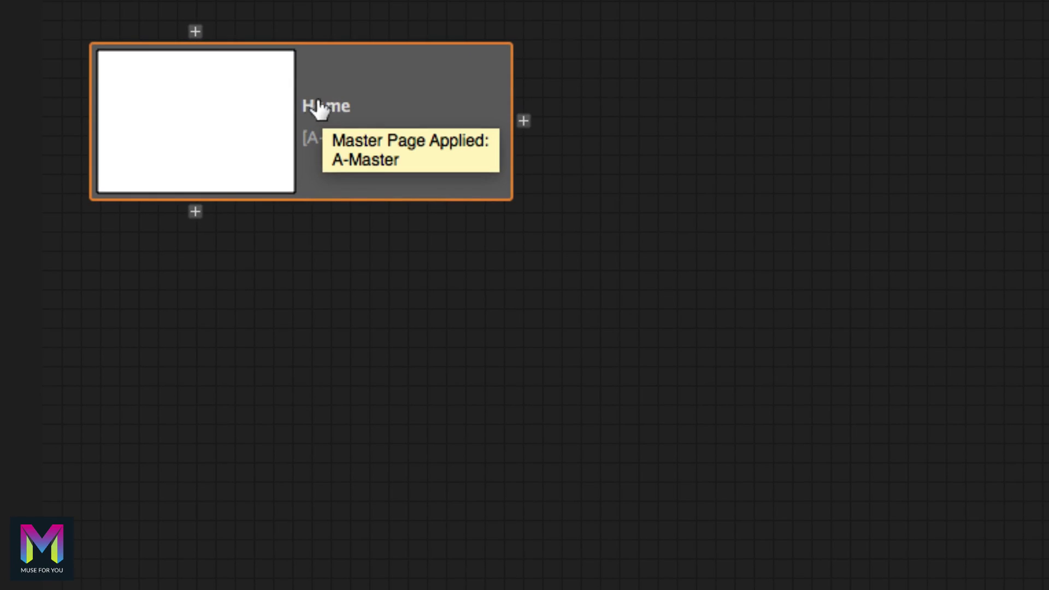
# Step: Rename the Home page to Chef Website
pyautogui.doubleClick(326, 106)
pyautogui.write('Chef WEb')
pyautogui.press('BackSpace')
pyautogui.press('BackSpace')
pyautogui.write('ebsite')
pyautogui.press('Return')
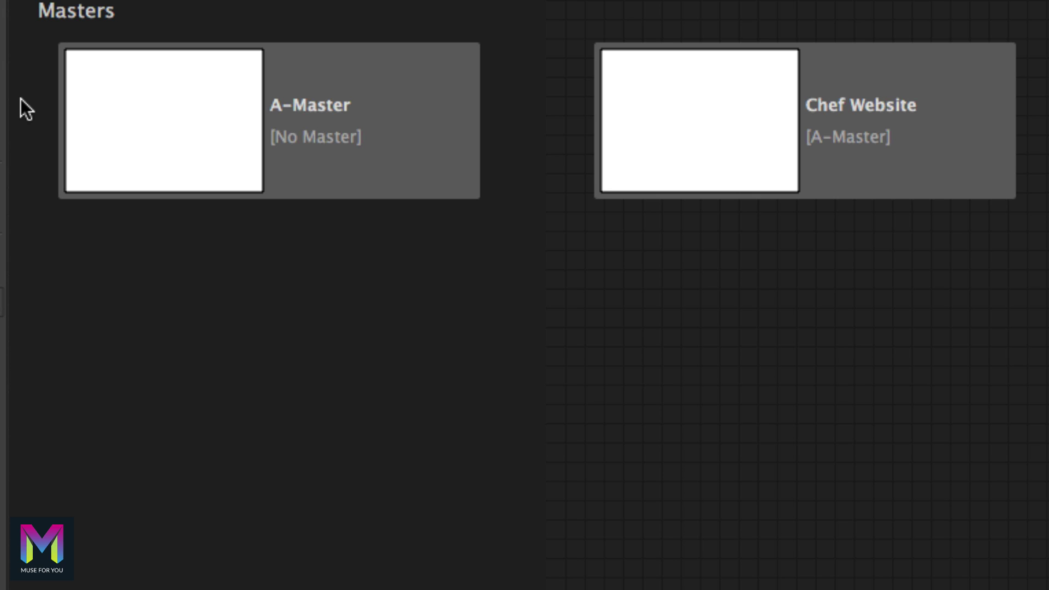
# Step: Insert a second master page below A-Master
pyautogui.moveTo(64, 140)
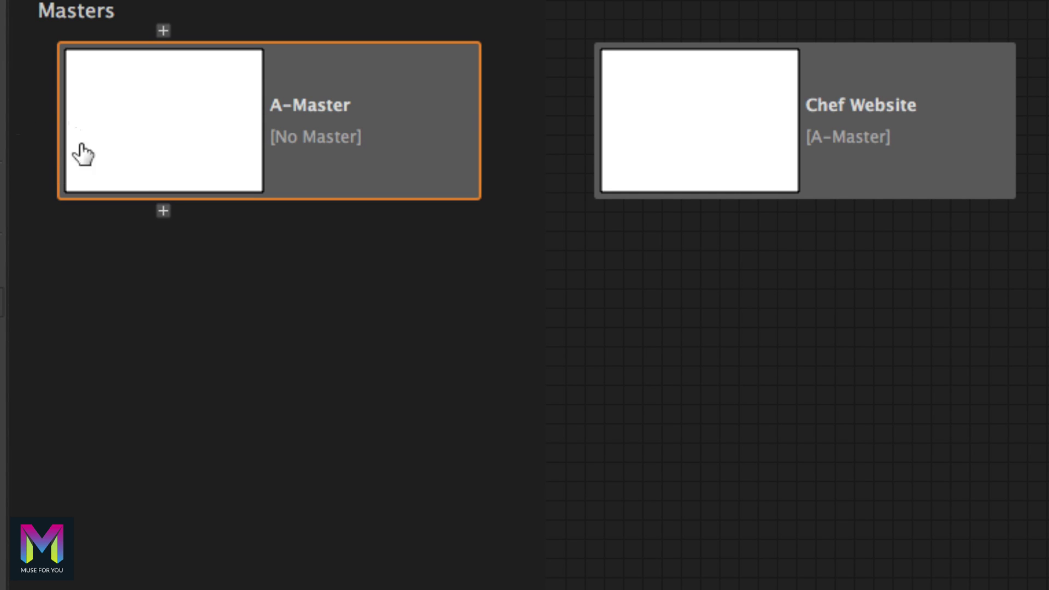
pyautogui.click(162, 209)
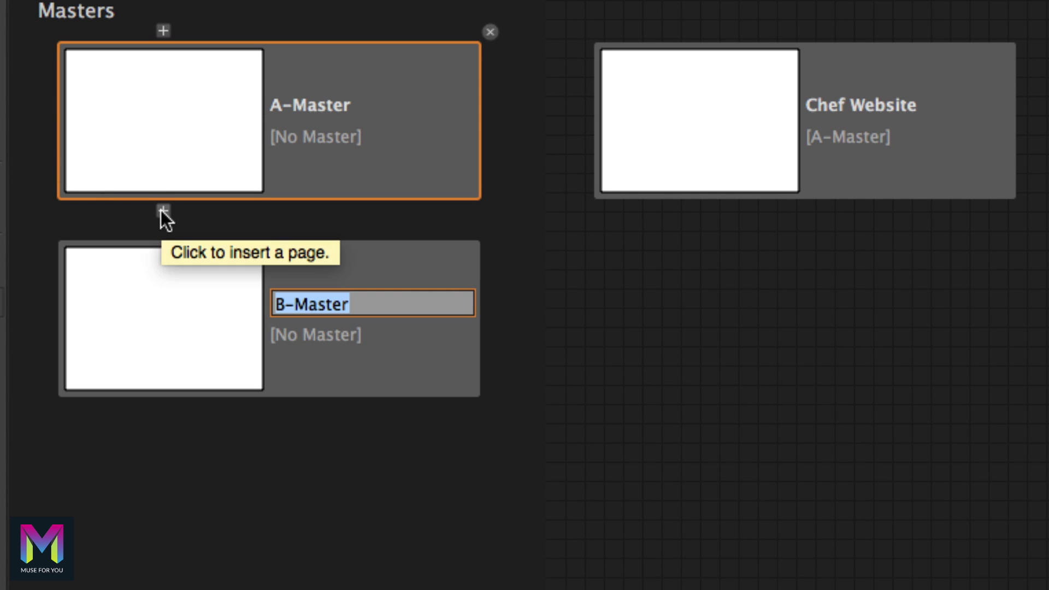
# Step: Rename the new B-Master page to Second Master Page
pyautogui.moveTo(355, 304); pyautogui.dragTo(257, 305)
pyautogui.write('Second M')
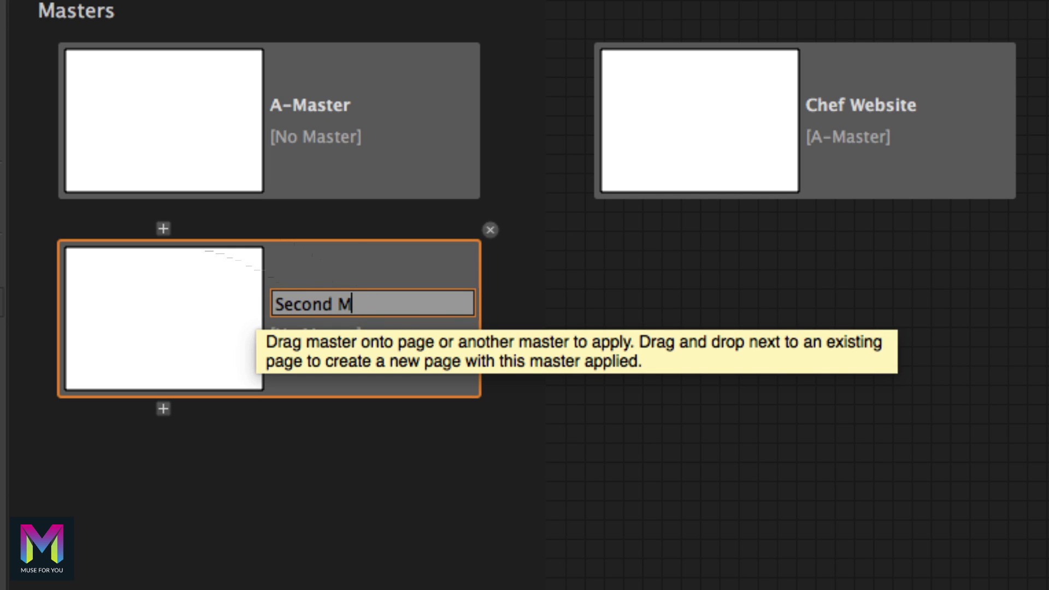
pyautogui.write('aster Page')
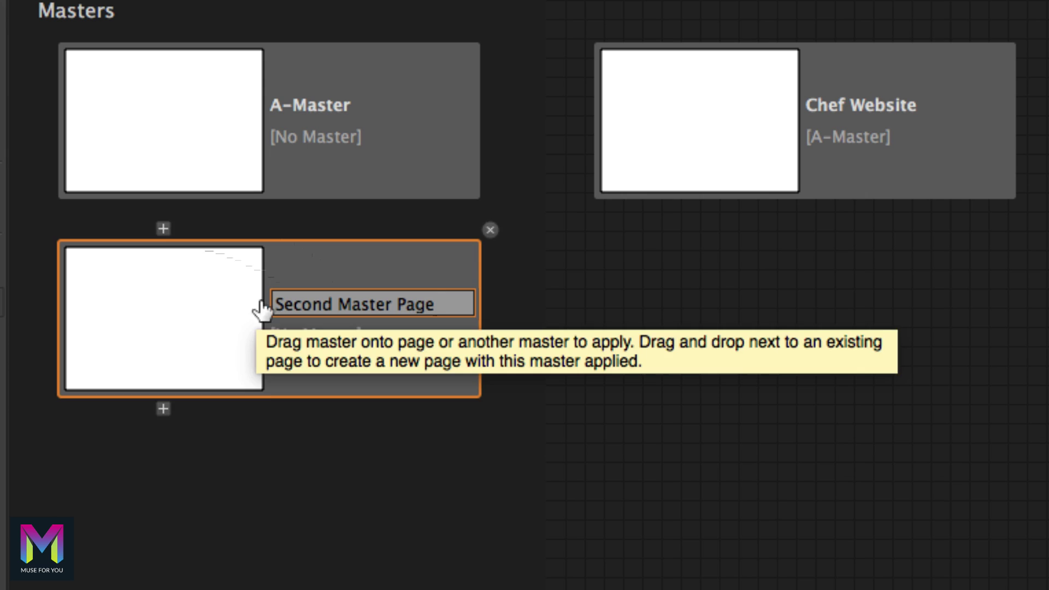
pyautogui.press('Return')
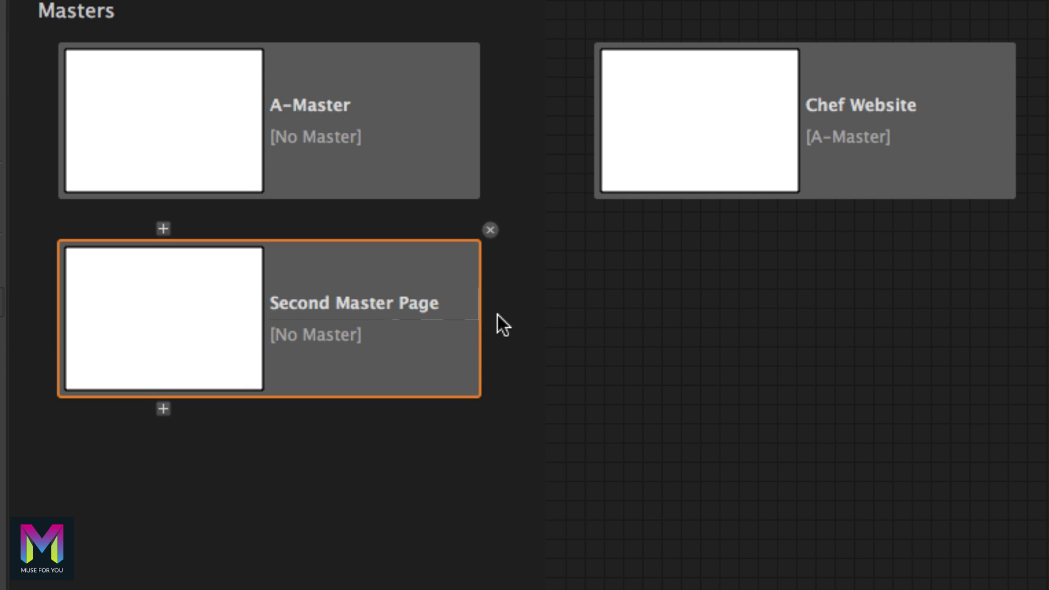
# Step: Review the page options for the Chef Website page and open it in Design view
pyautogui.rightClick(697, 129)
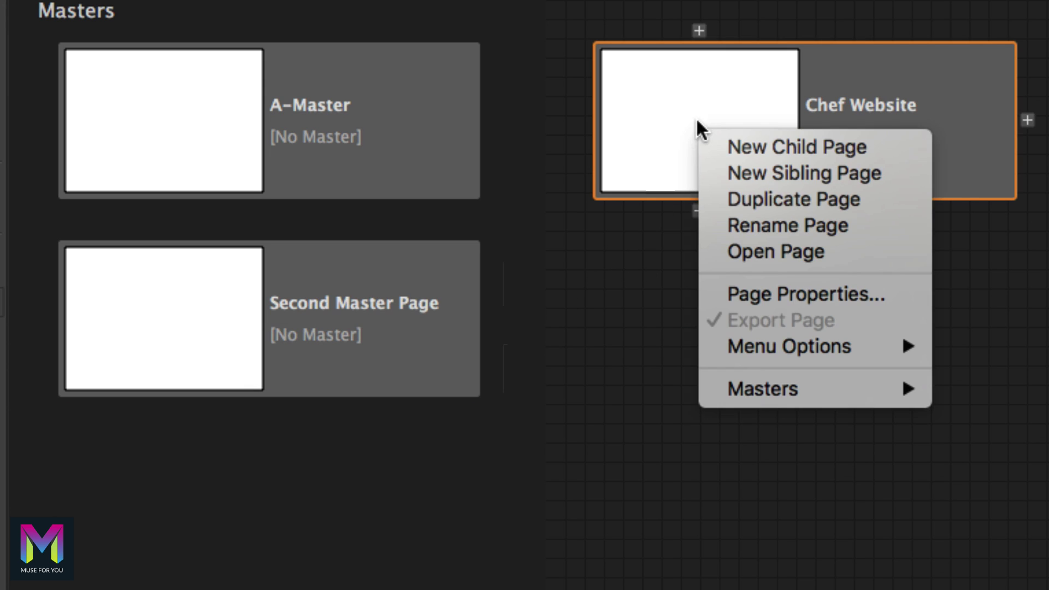
pyautogui.moveTo(754, 389)
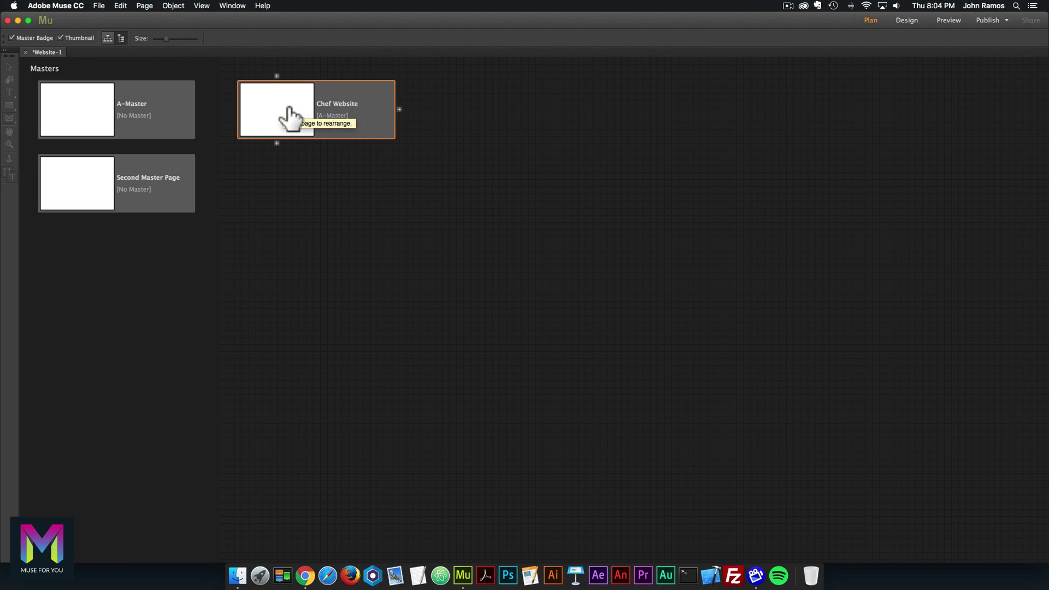
pyautogui.doubleClick(283, 109)
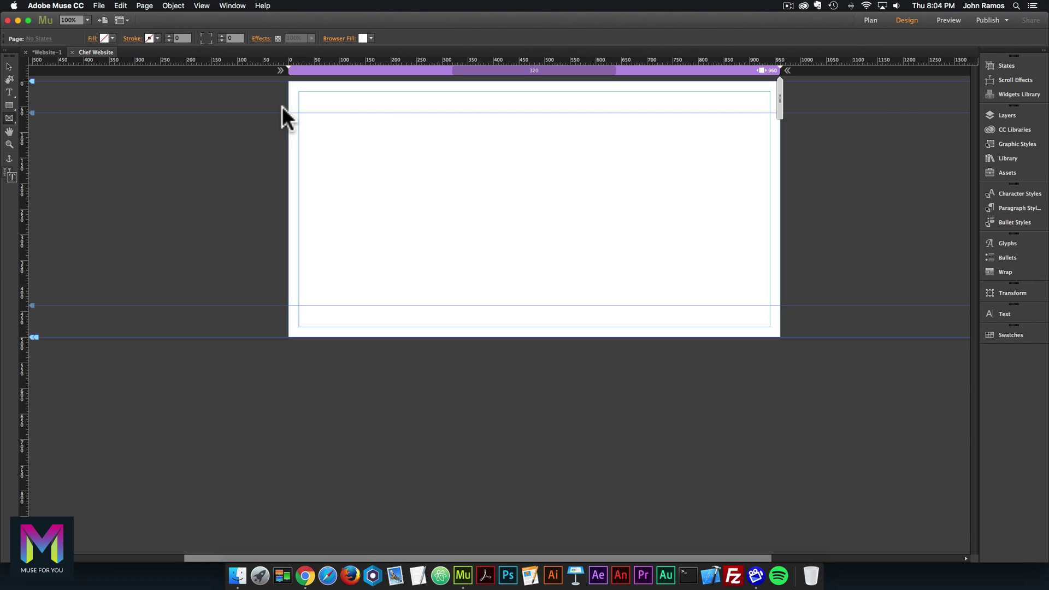
# Step: Examine the variants offered by the Rectangle and Rectangle Frame drawing tools
pyautogui.press('m')
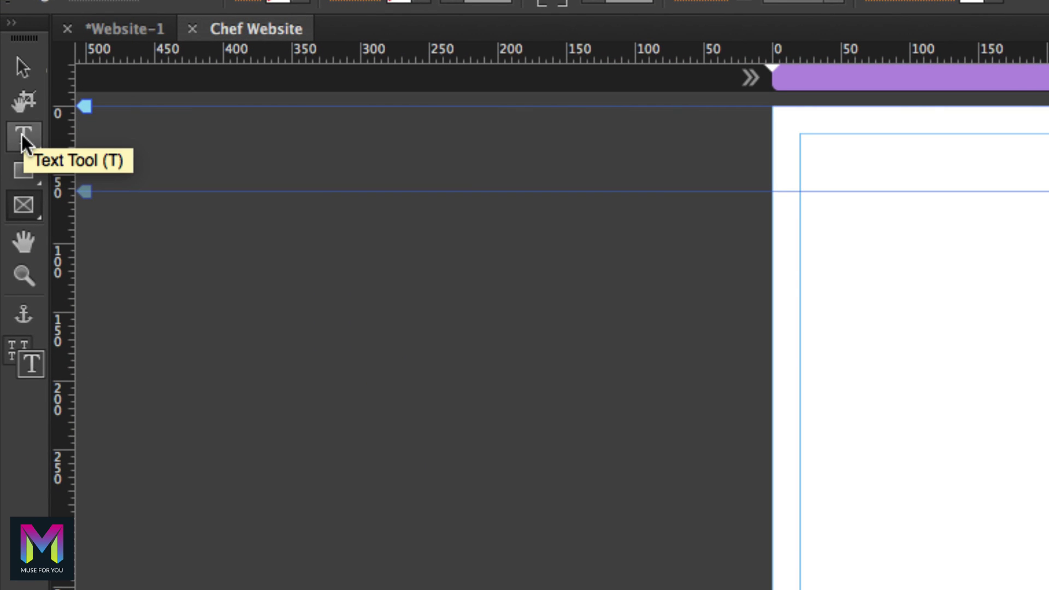
pyautogui.click(26, 173)
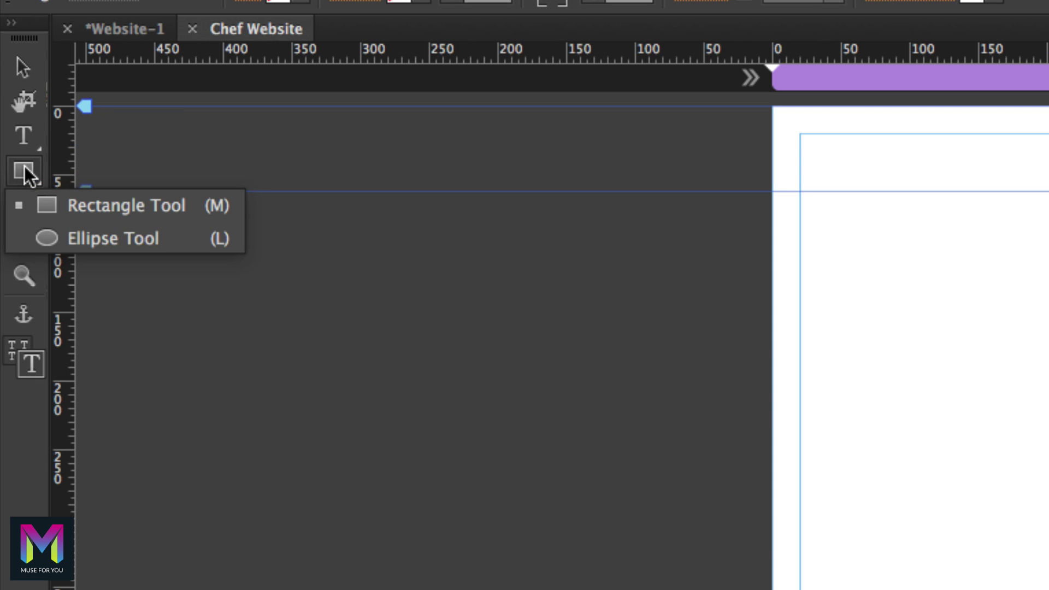
pyautogui.click(23, 170)
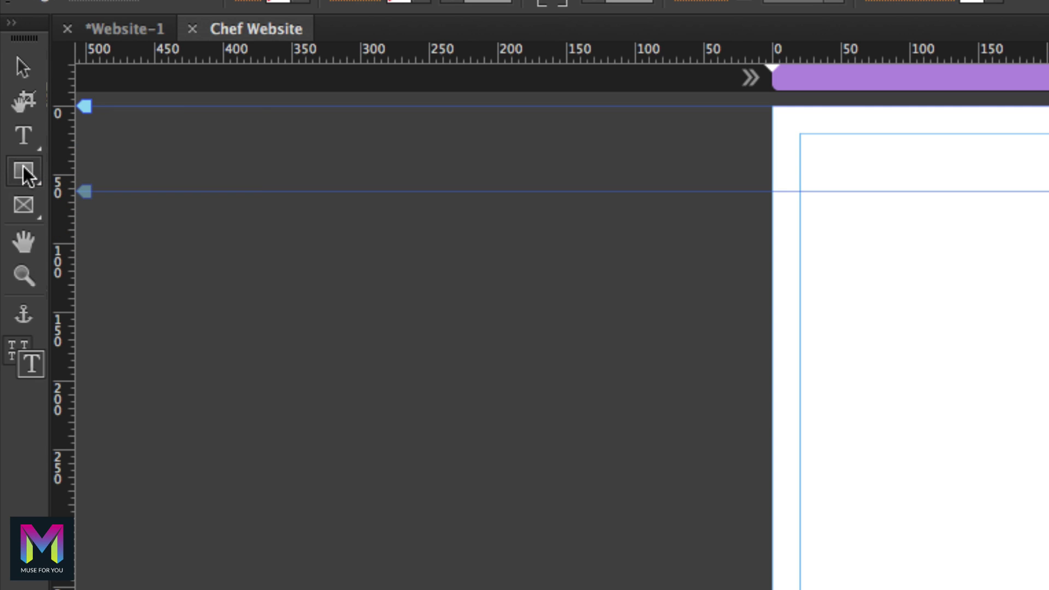
pyautogui.click(23, 200)
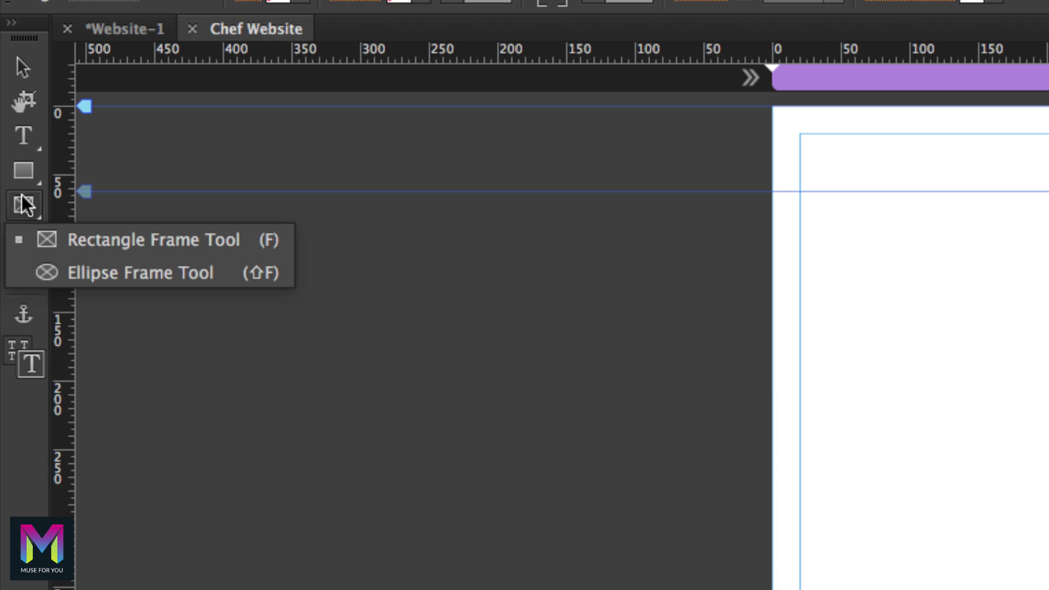
pyautogui.click(23, 205)
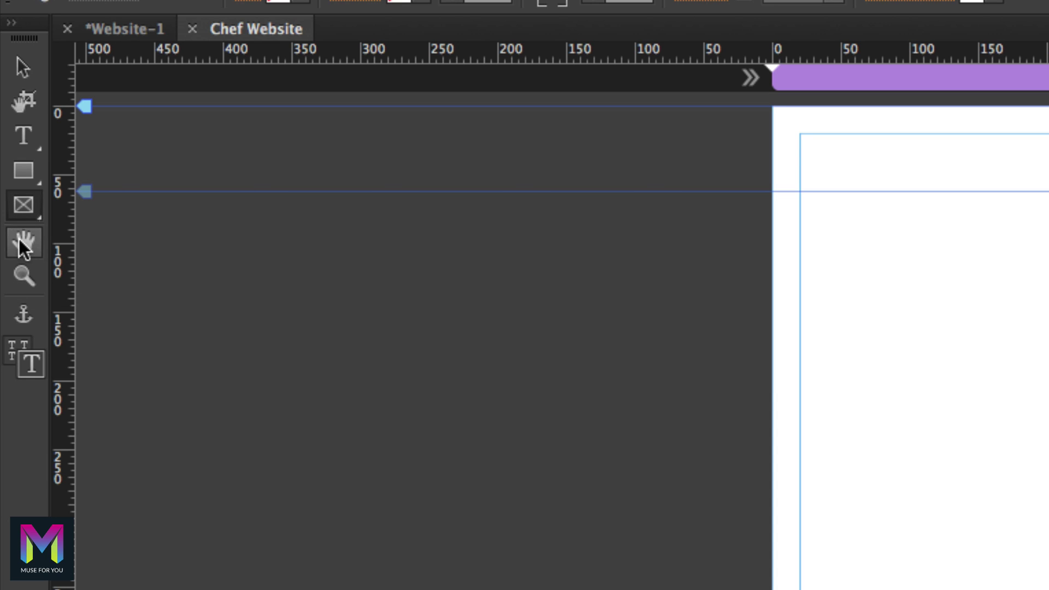
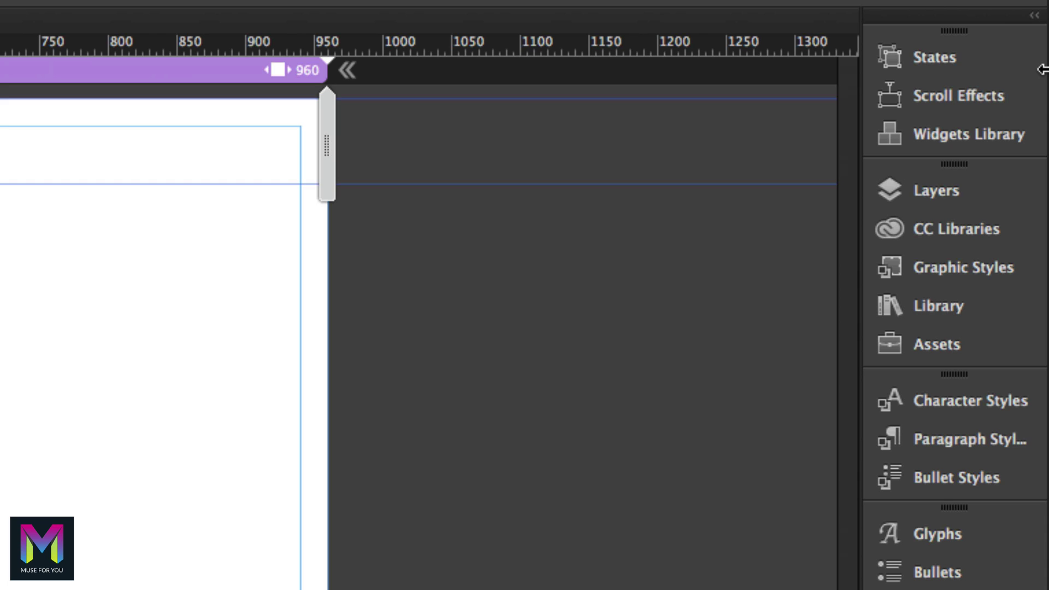
# Step: Reorder the docked panels so that Layers comes below CC Libraries and Library comes above Graphic Styles
pyautogui.click(948, 189)
pyautogui.moveTo(947, 180); pyautogui.dragTo(952, 274)
pyautogui.moveTo(939, 308); pyautogui.dragTo(941, 243)
# Step: Look through the Layers, Scroll Effects, Widgets Library and States panels and the list of all available panels
pyautogui.click(940, 229)
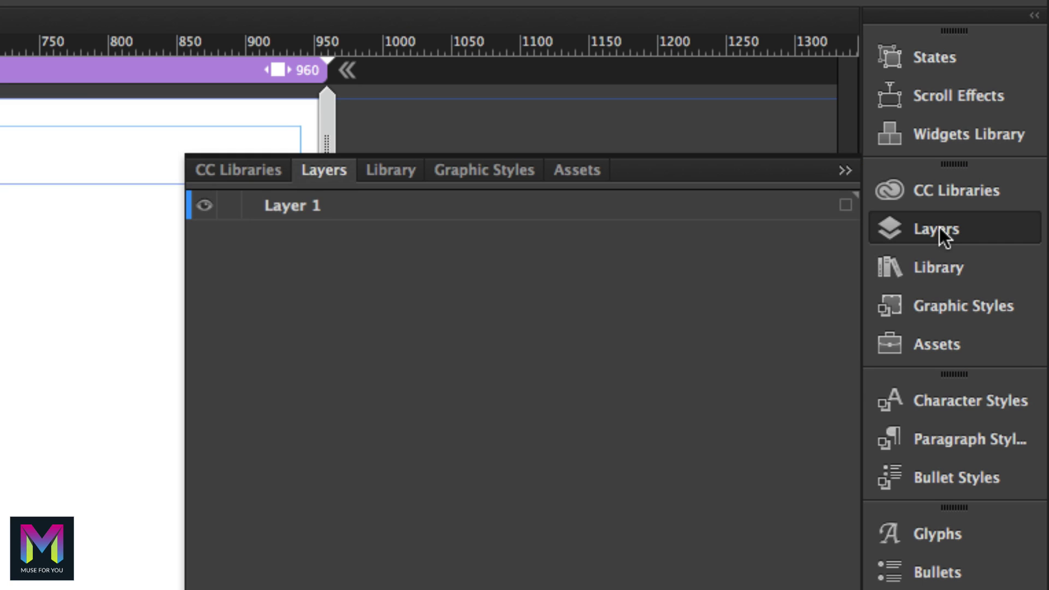
pyautogui.click(954, 229)
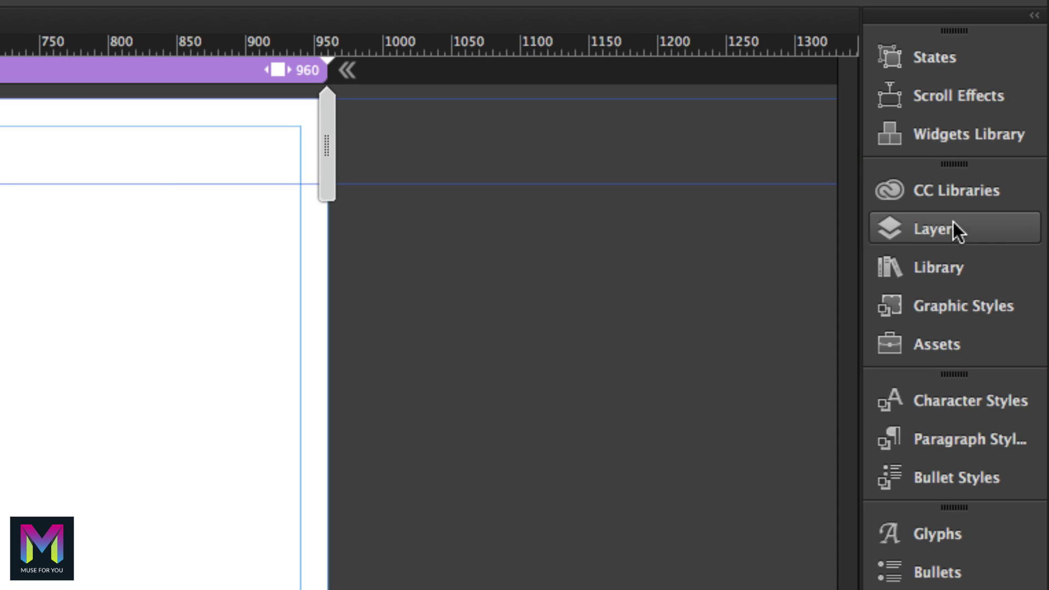
pyautogui.click(945, 101)
pyautogui.click(945, 99)
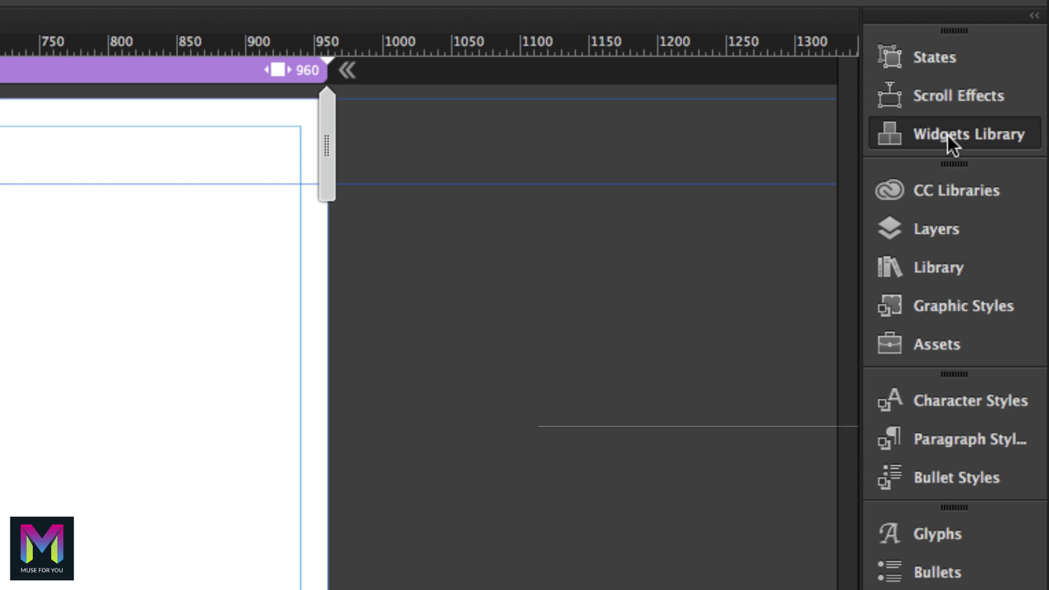
pyautogui.click(947, 135)
pyautogui.click(947, 133)
pyautogui.click(930, 60)
pyautogui.click(934, 60)
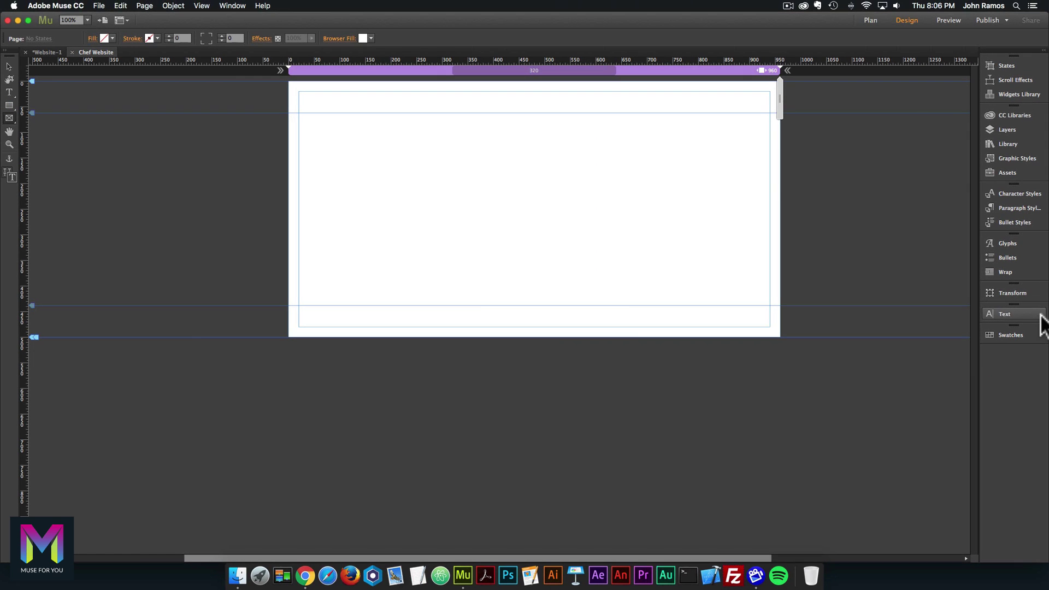
pyautogui.click(240, 6)
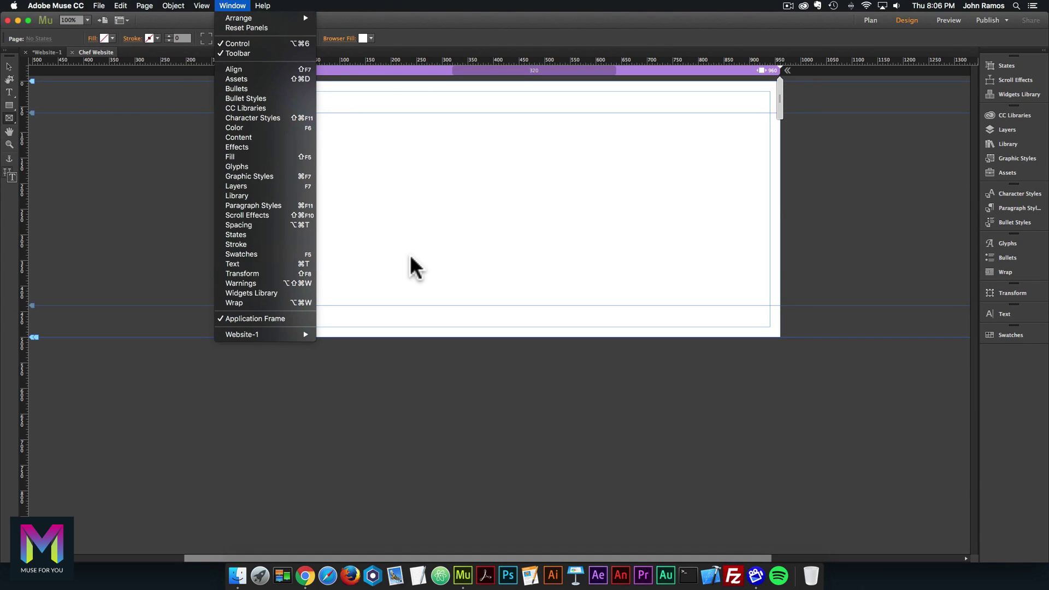
pyautogui.click(685, 228)
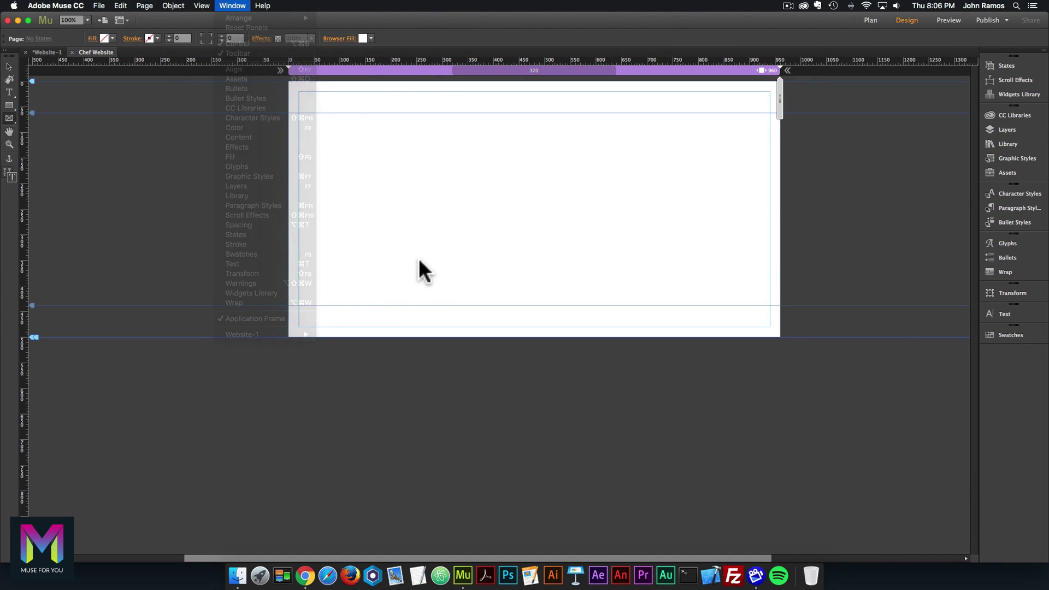
# Step: Dock the Transform, Text and Swatches panels in a separate column beside the toolbox
pyautogui.moveTo(1016, 293); pyautogui.dragTo(3, 67)
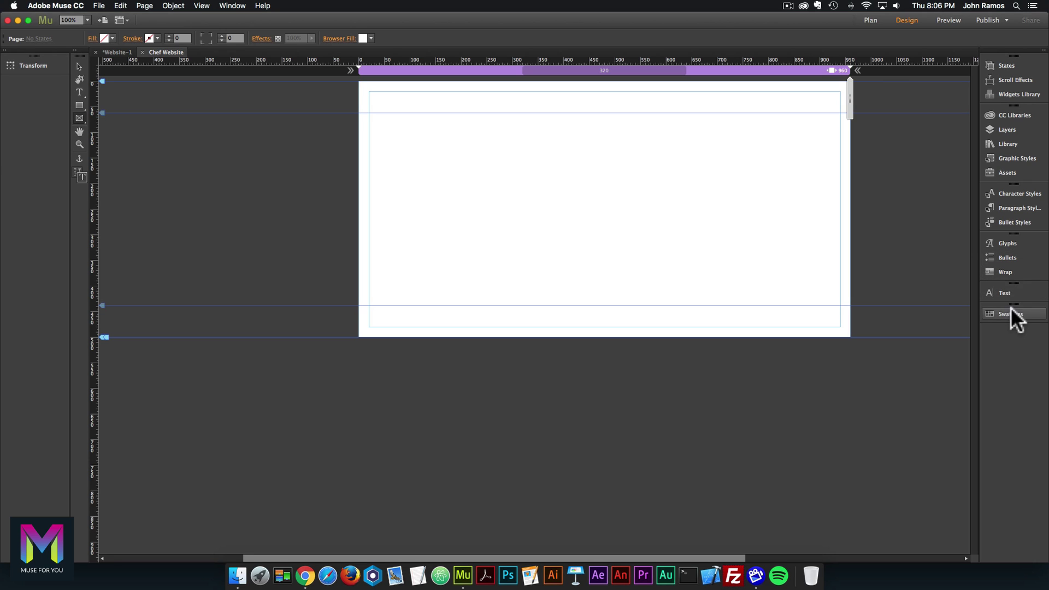
pyautogui.moveTo(1011, 291); pyautogui.dragTo(7, 103)
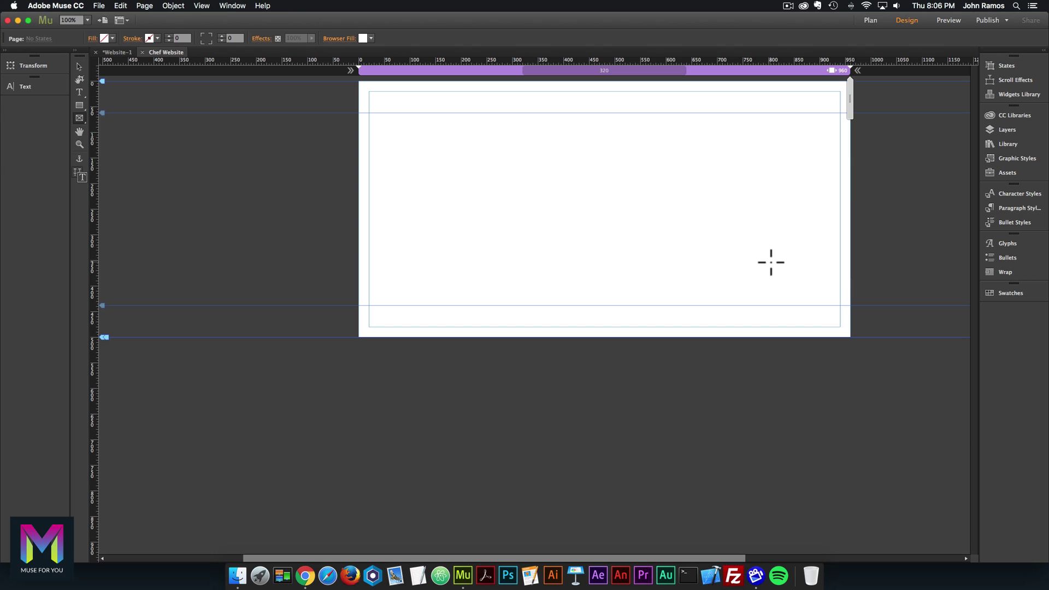
pyautogui.moveTo(1023, 302); pyautogui.dragTo(36, 101)
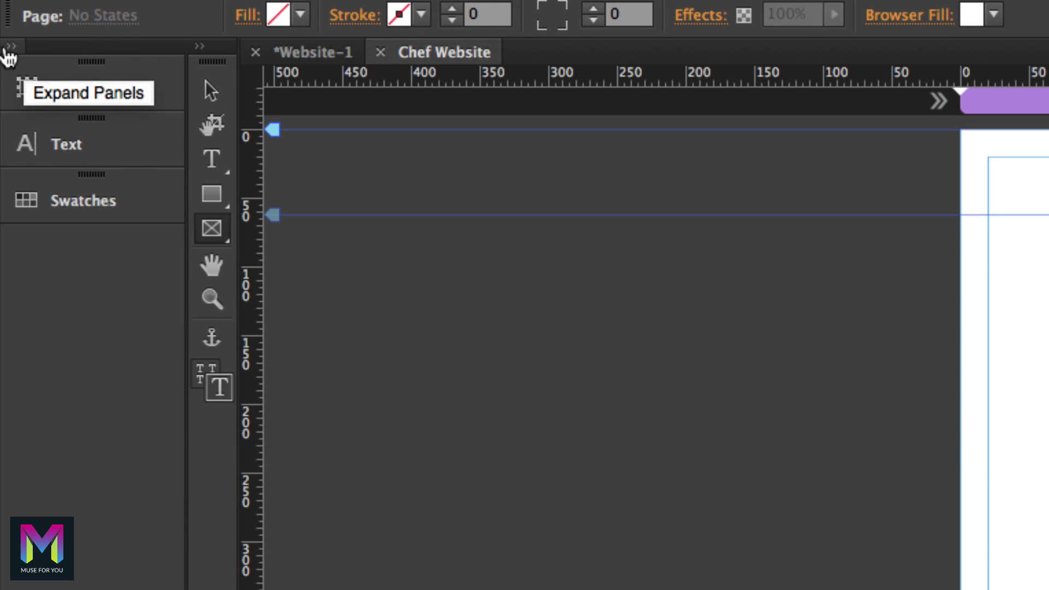
pyautogui.click(7, 48)
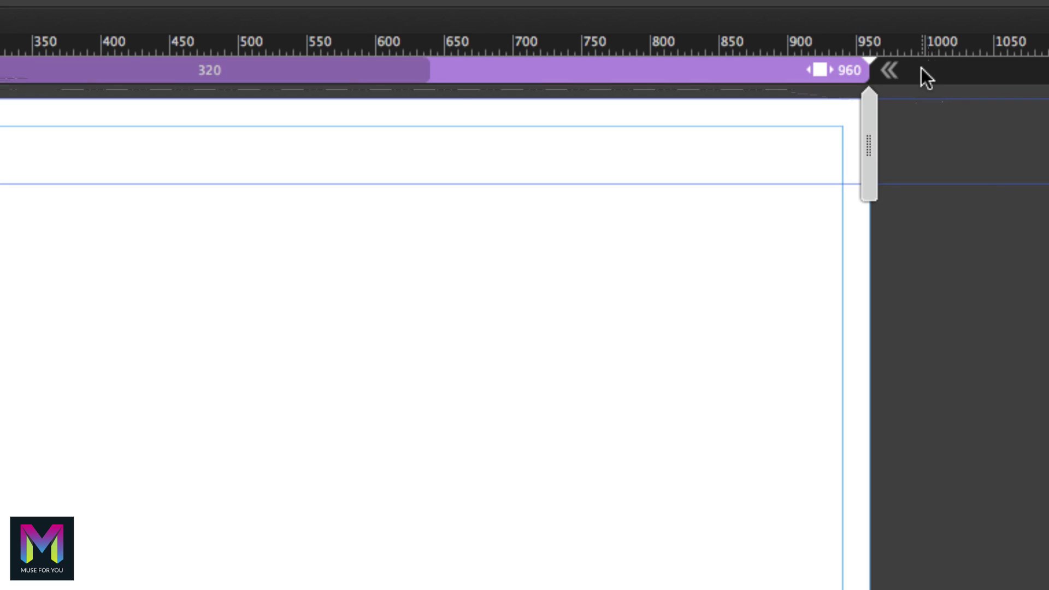
# Step: Switch the page's 960 breakpoint from fluid to fixed width and back to fluid width
pyautogui.rightClick(758, 66)
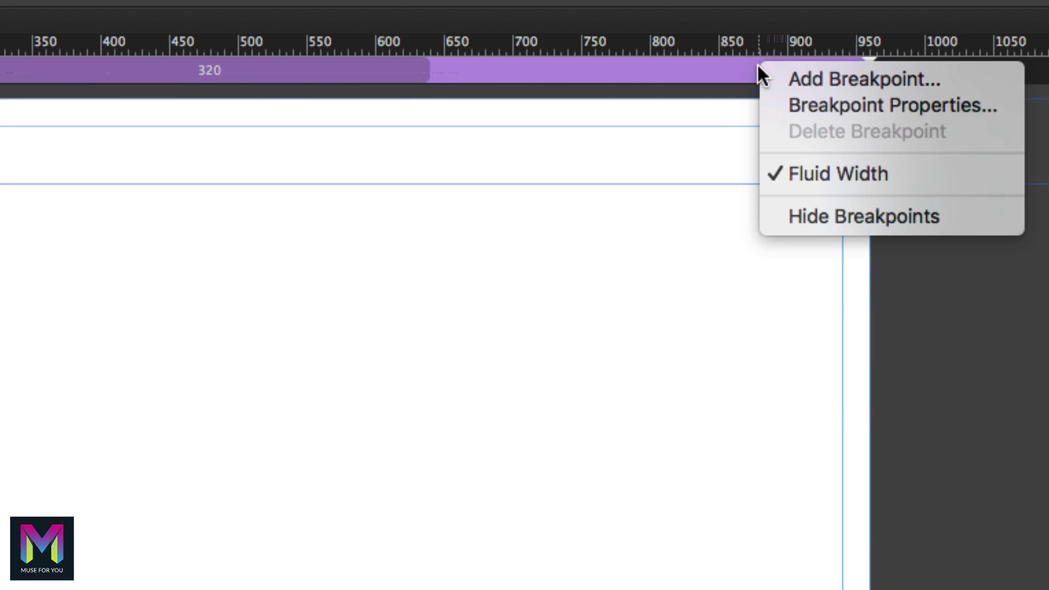
pyautogui.click(817, 167)
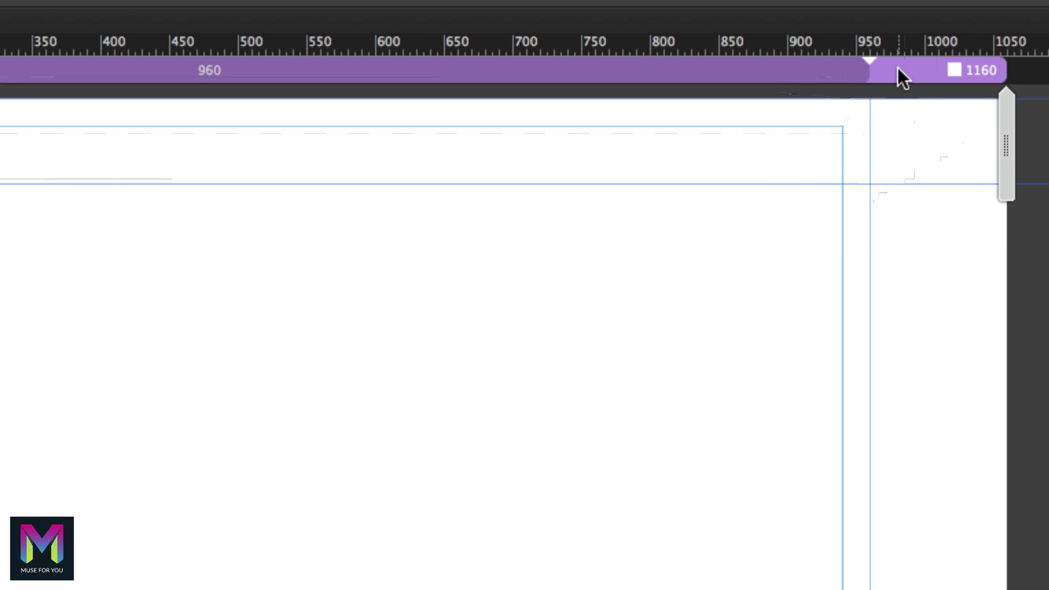
pyautogui.rightClick(799, 65)
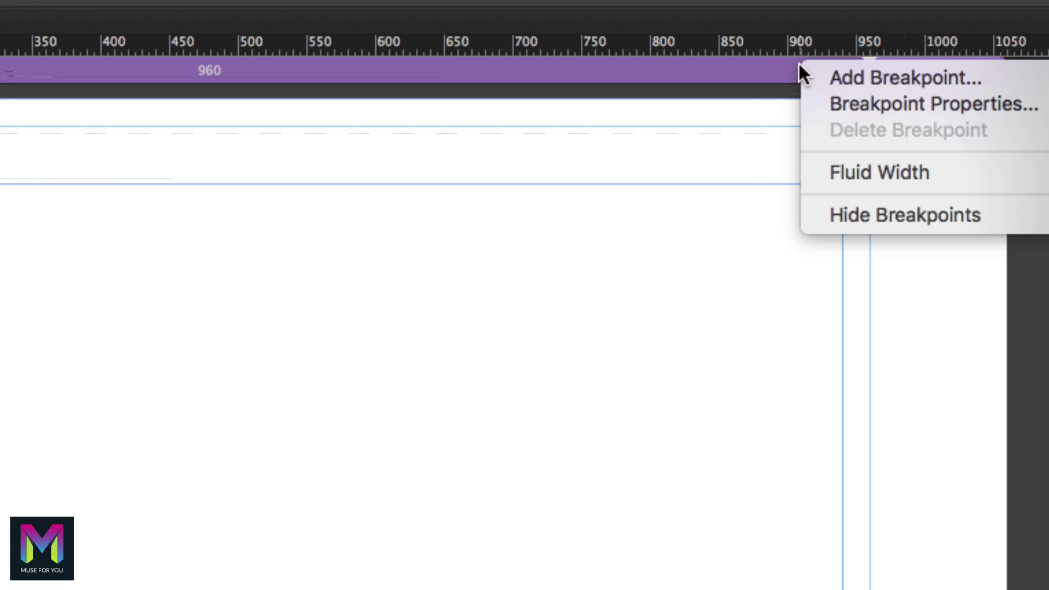
pyautogui.click(860, 165)
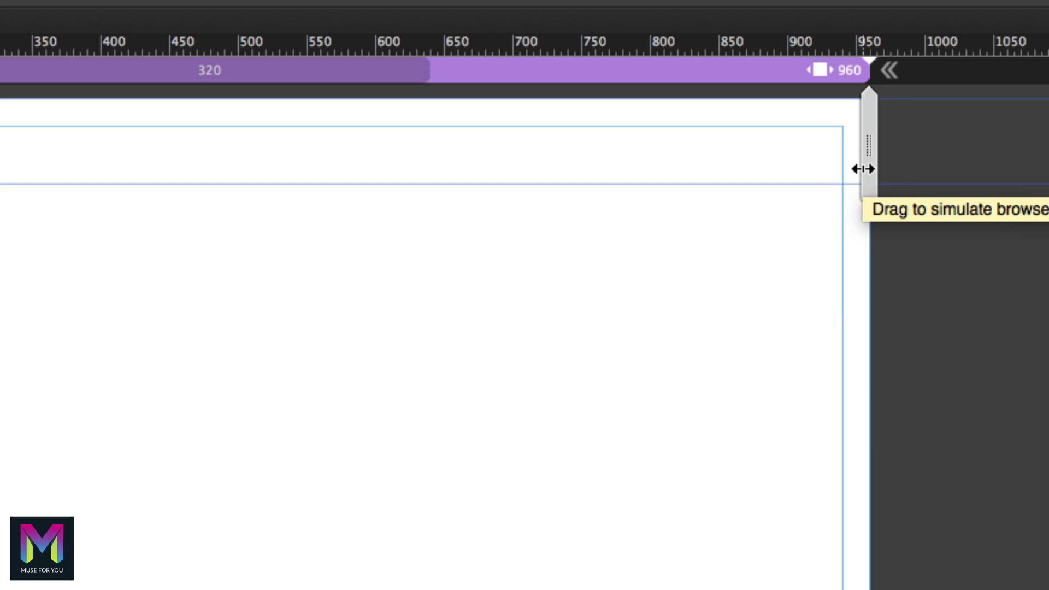
# Step: Add a fluid-width breakpoint at a width of 840 to the Chef Website page
pyautogui.rightClick(748, 70)
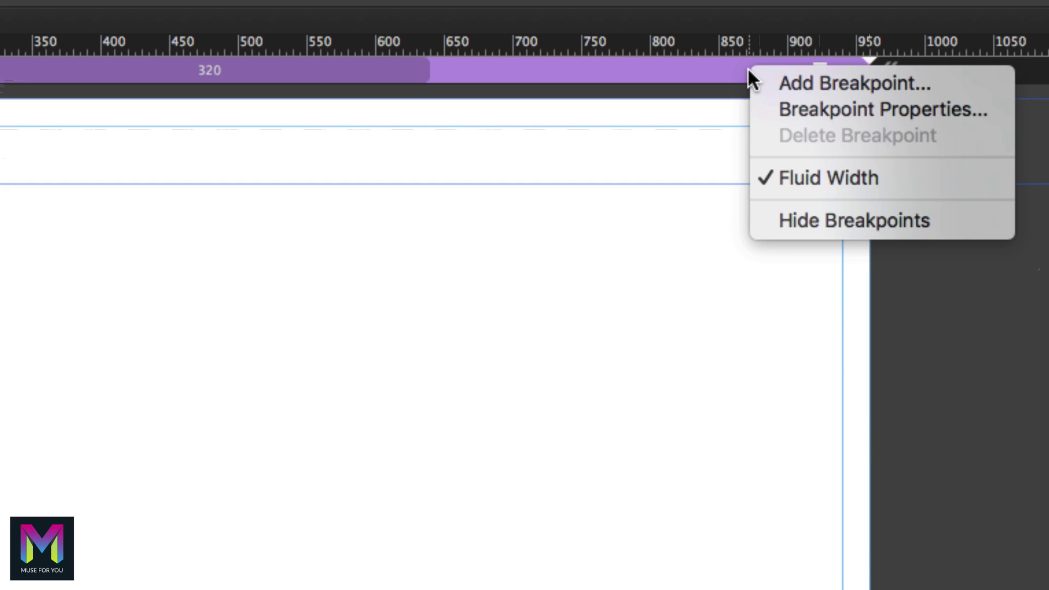
pyautogui.click(794, 76)
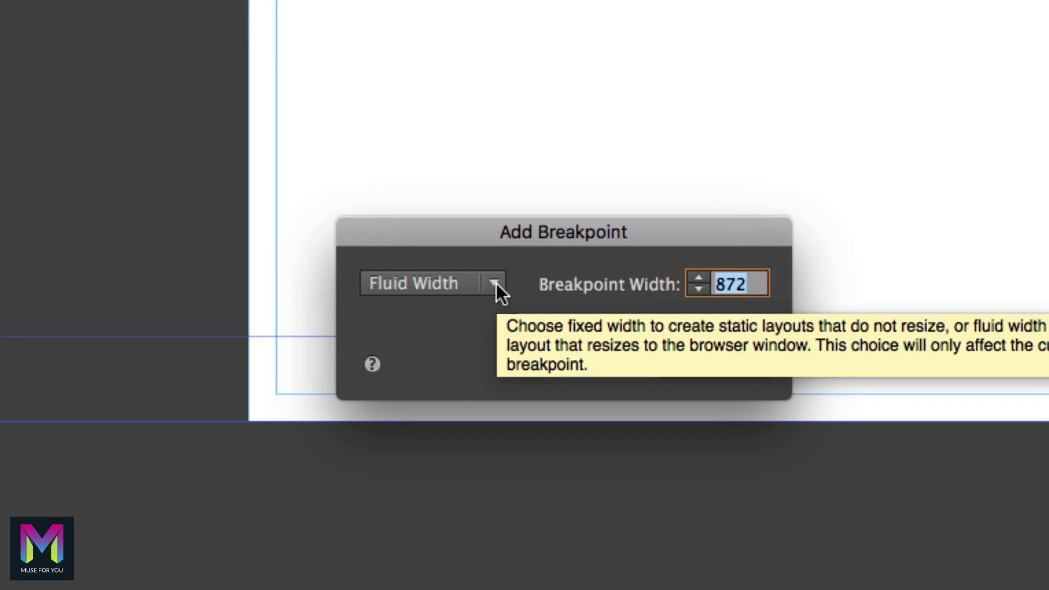
pyautogui.click(498, 286)
pyautogui.click(607, 303)
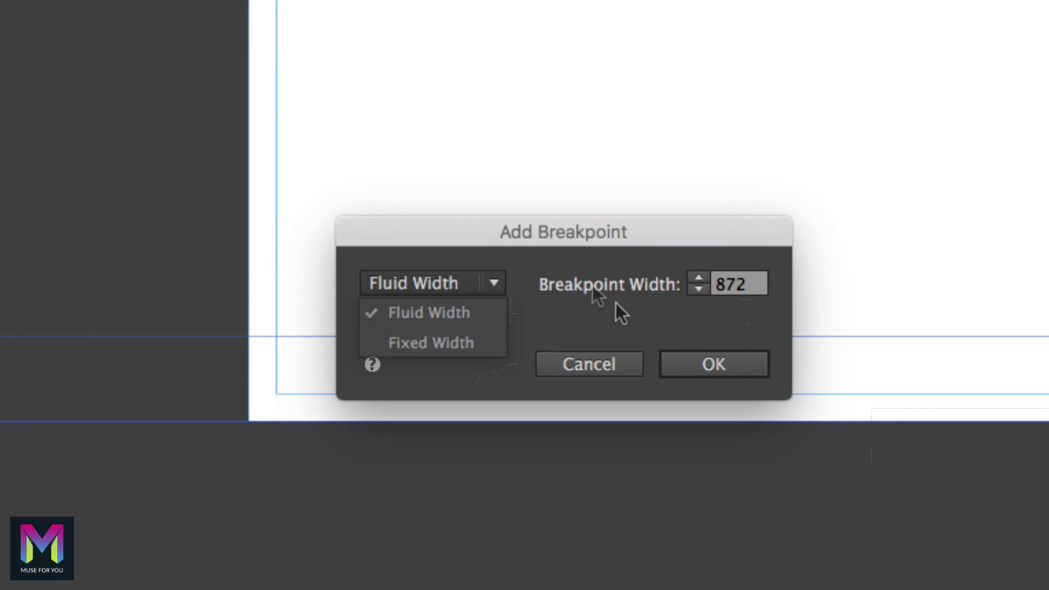
pyautogui.doubleClick(748, 283)
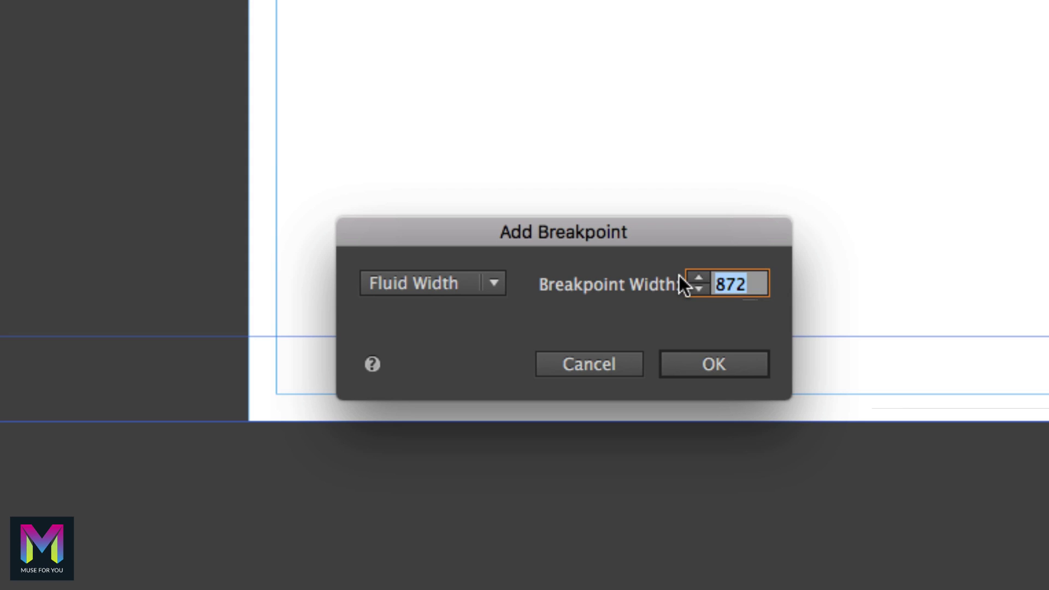
pyautogui.write('840')
pyautogui.press('Return')
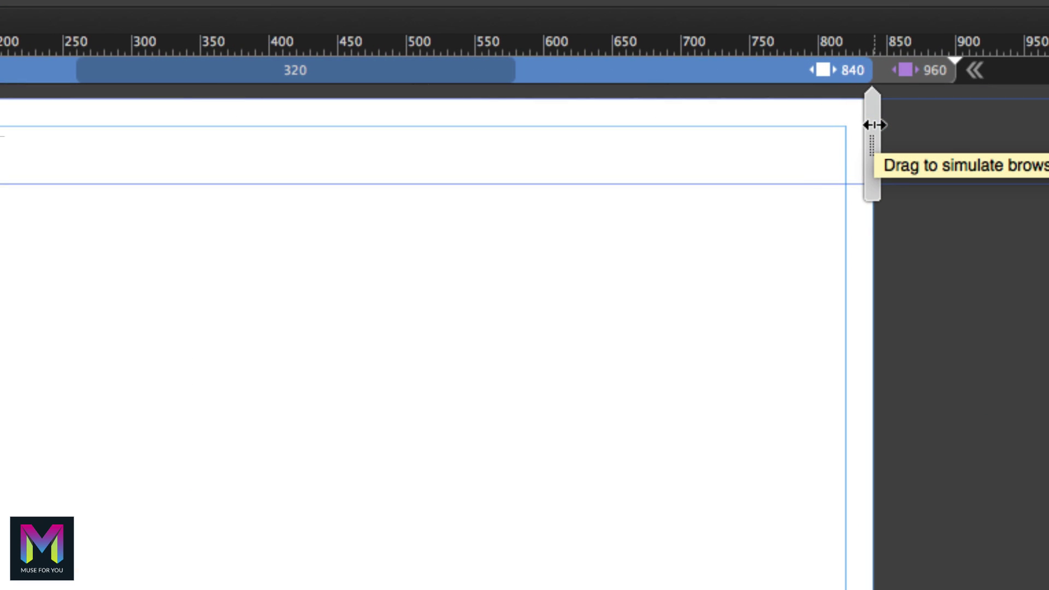
# Step: Narrow the simulated browser width to 600, add a breakpoint there and delete that breakpoint again
pyautogui.moveTo(873, 125); pyautogui.dragTo(710, 116)
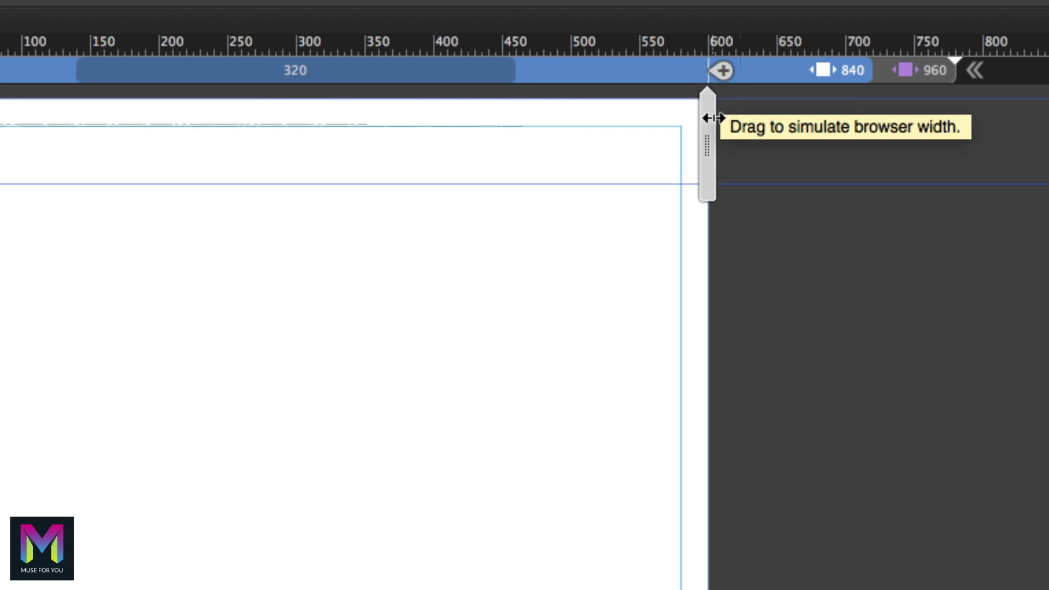
pyautogui.click(723, 69)
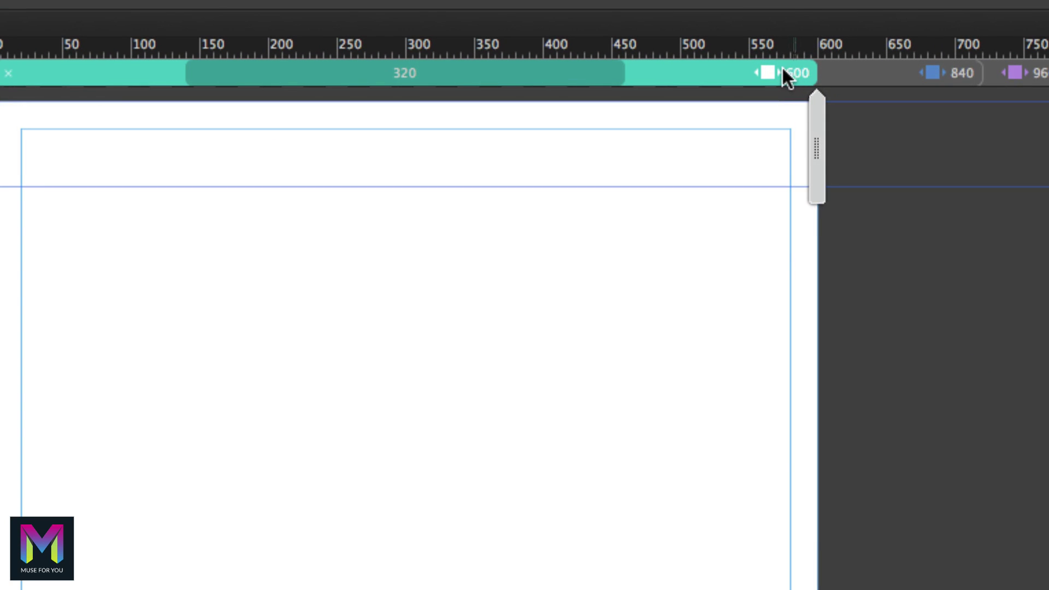
pyautogui.rightClick(795, 70)
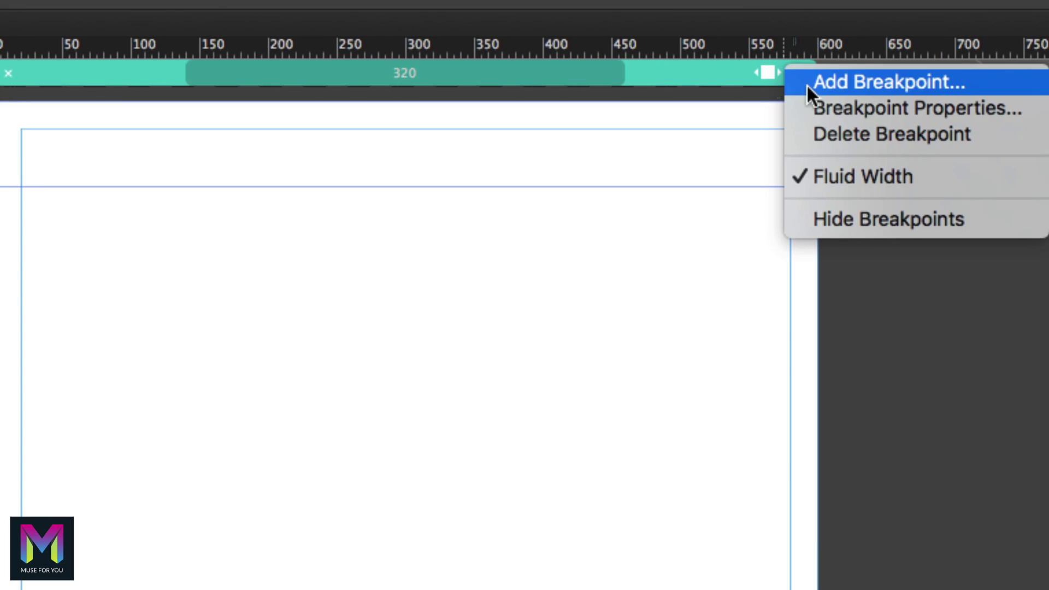
pyautogui.click(828, 134)
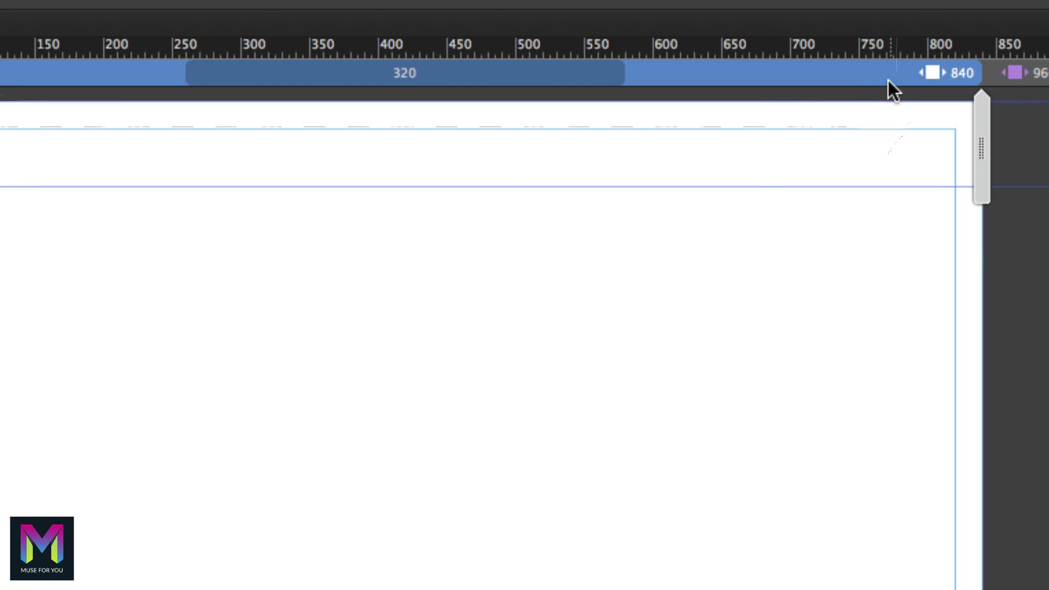
# Step: Delete the 840 breakpoint from the Chef Website page
pyautogui.rightClick(885, 73)
pyautogui.click(917, 137)
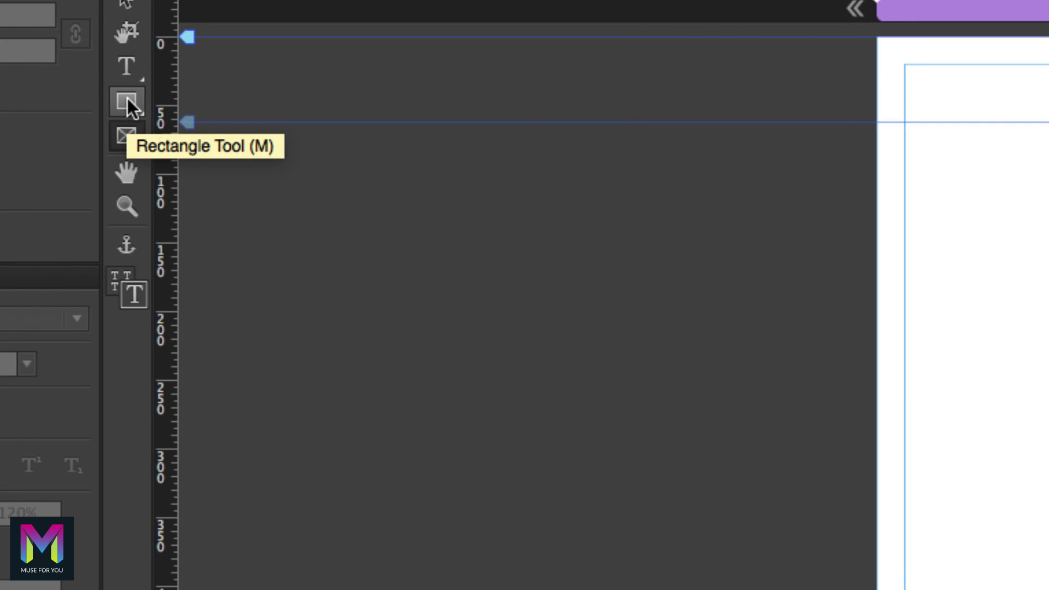
# Step: Draw a light-blue-filled rectangle about 416 by 203 on the page and shift it down to about Y 465 with its Vertical Move Handle
pyautogui.click(129, 98)
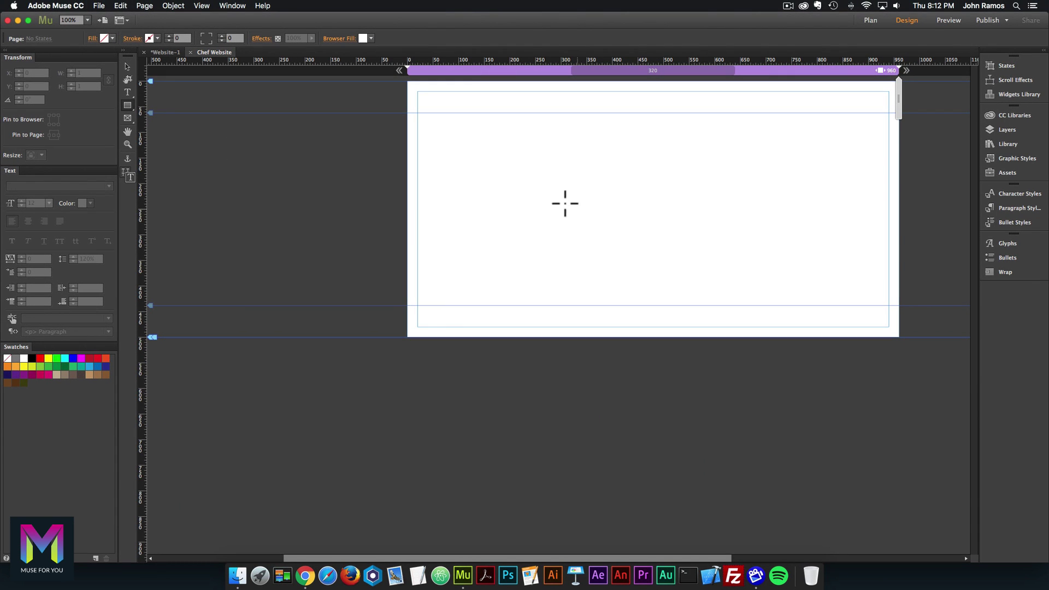
pyautogui.moveTo(559, 201); pyautogui.dragTo(772, 305)
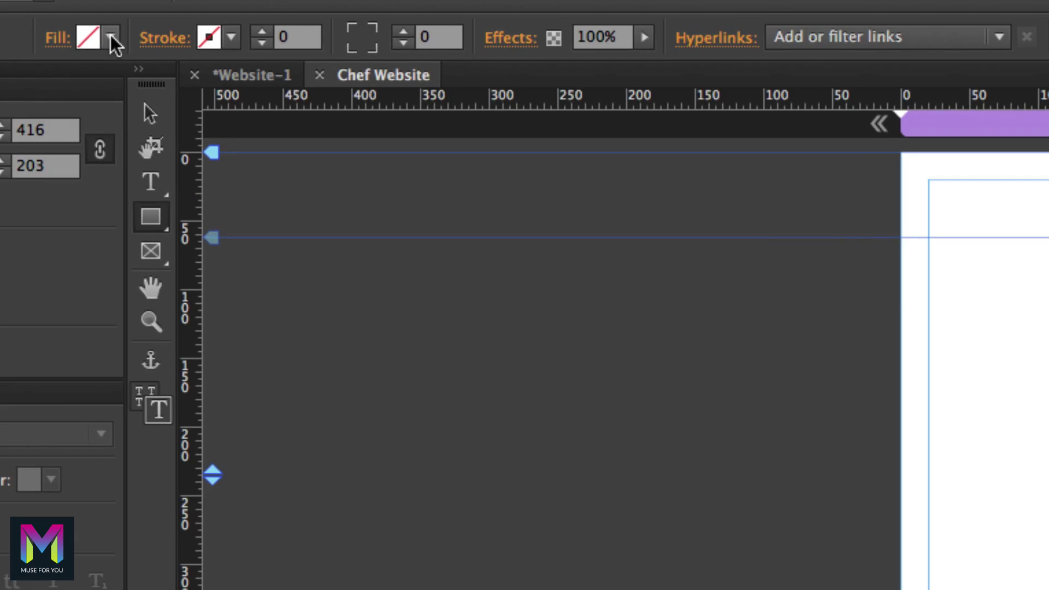
pyautogui.click(112, 37)
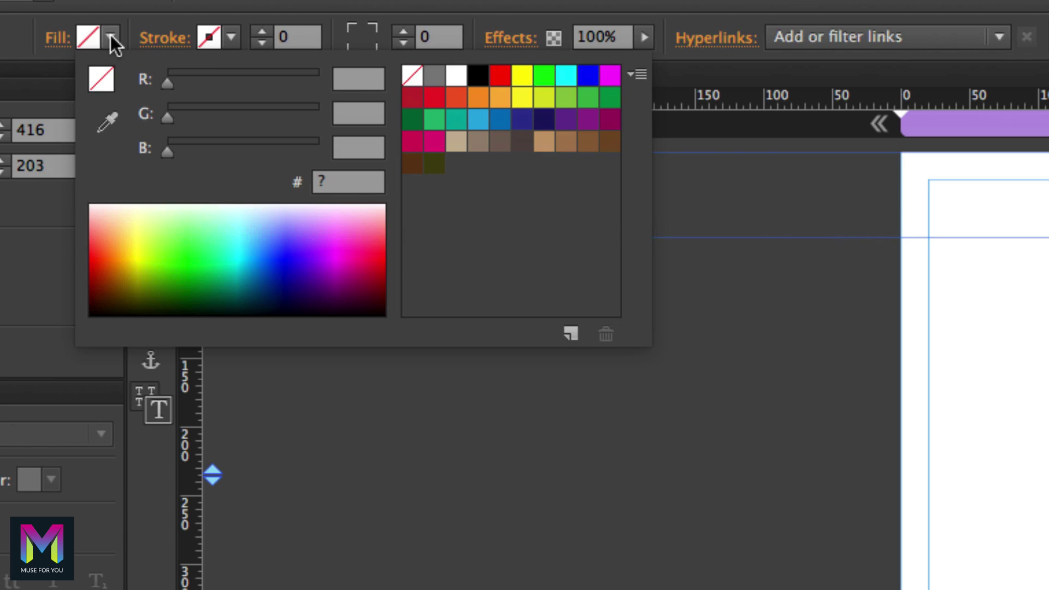
pyautogui.click(483, 117)
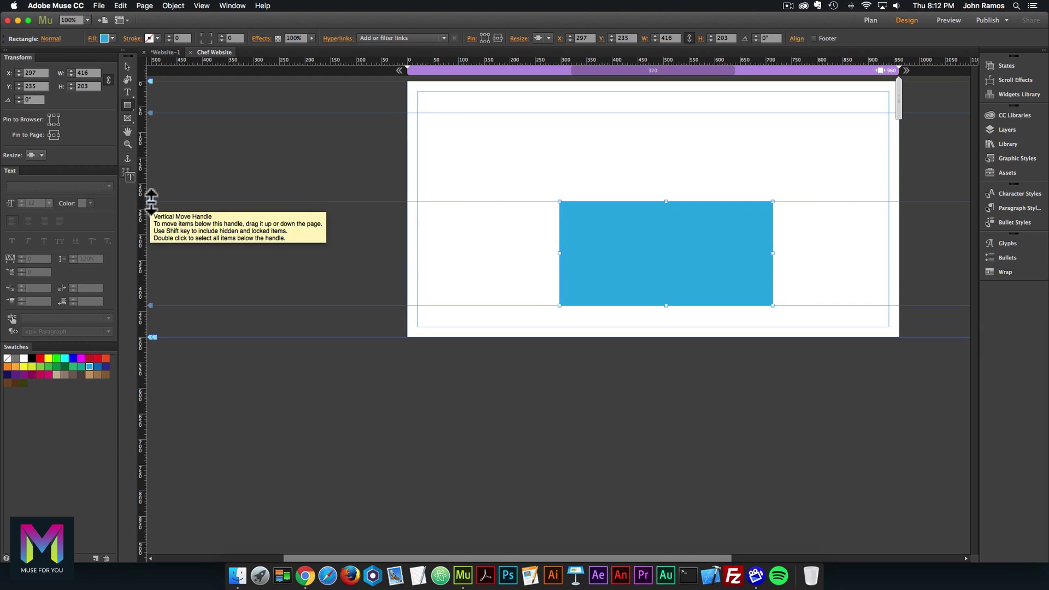
pyautogui.moveTo(151, 202); pyautogui.dragTo(146, 322)
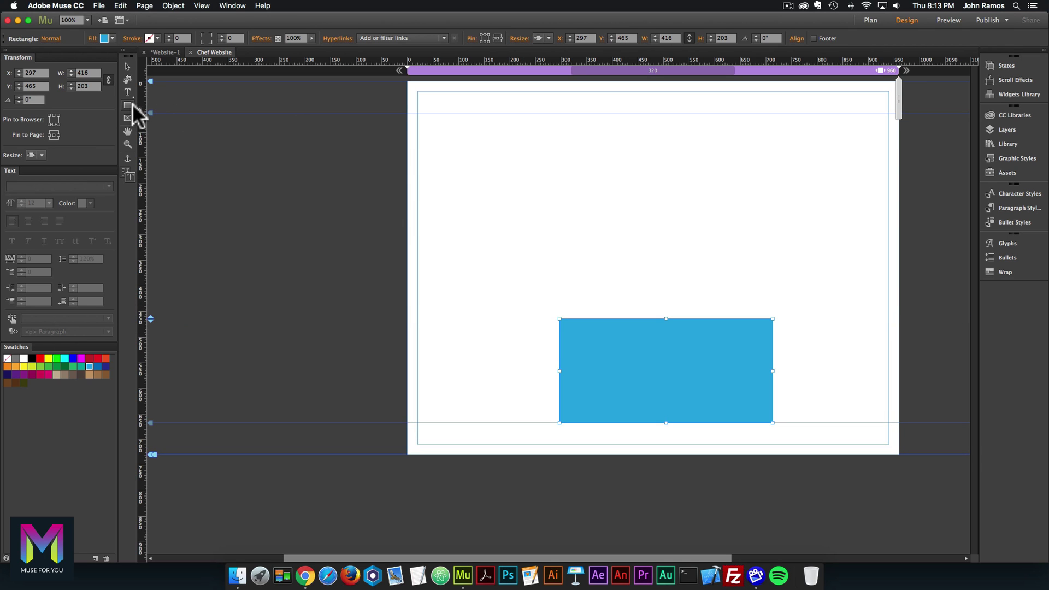
# Step: Draw a second rectangle about 470 by 162 above the blue one and fill it with the green swatch 22B573
pyautogui.moveTo(539, 198)
pyautogui.mouseDown()
pyautogui.moveTo(695, 264)
pyautogui.moveTo(779, 281)
pyautogui.mouseUp()
pyautogui.click(112, 39)
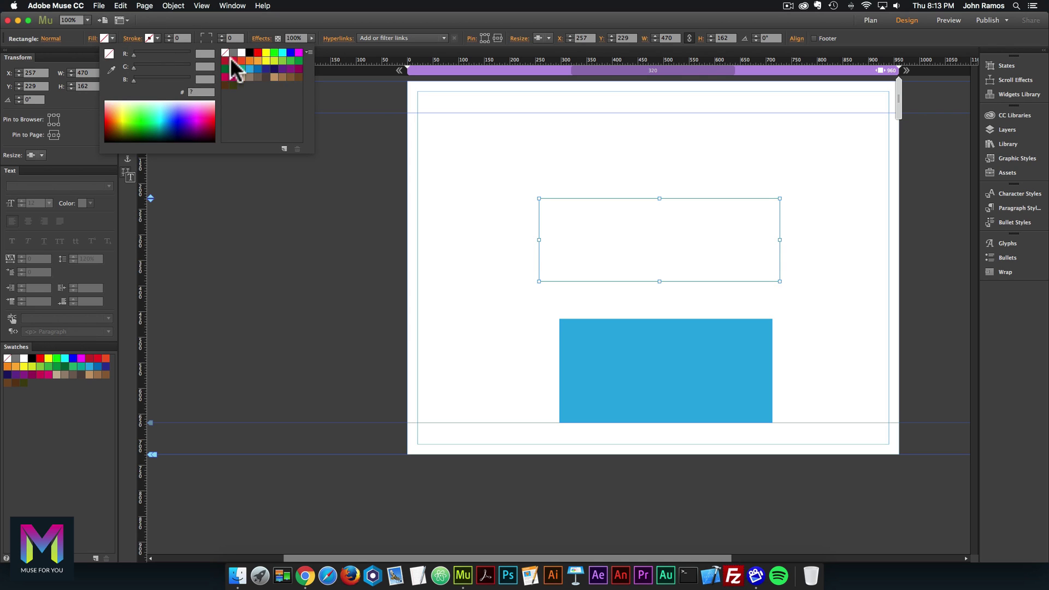
pyautogui.click(233, 69)
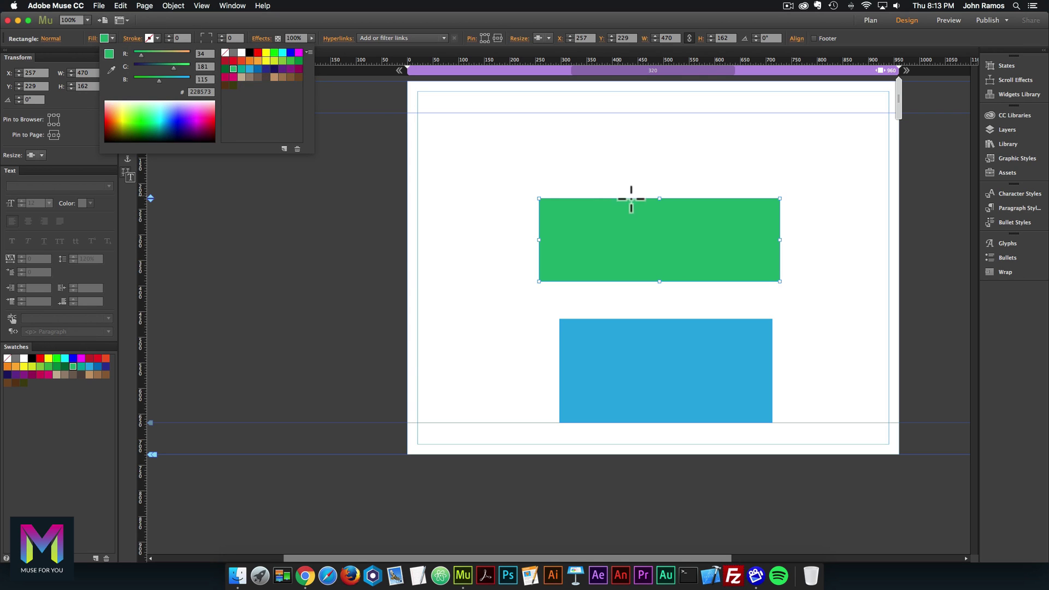
# Step: Move the blue rectangle further down the page to about Y 636 using its Vertical Move Handle
pyautogui.click(127, 67)
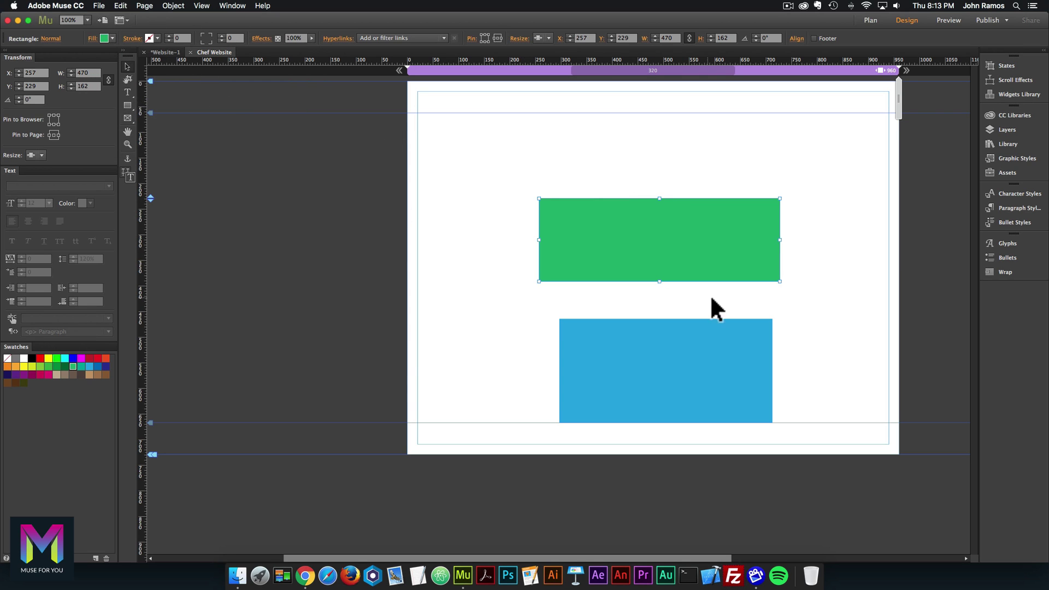
pyautogui.click(652, 336)
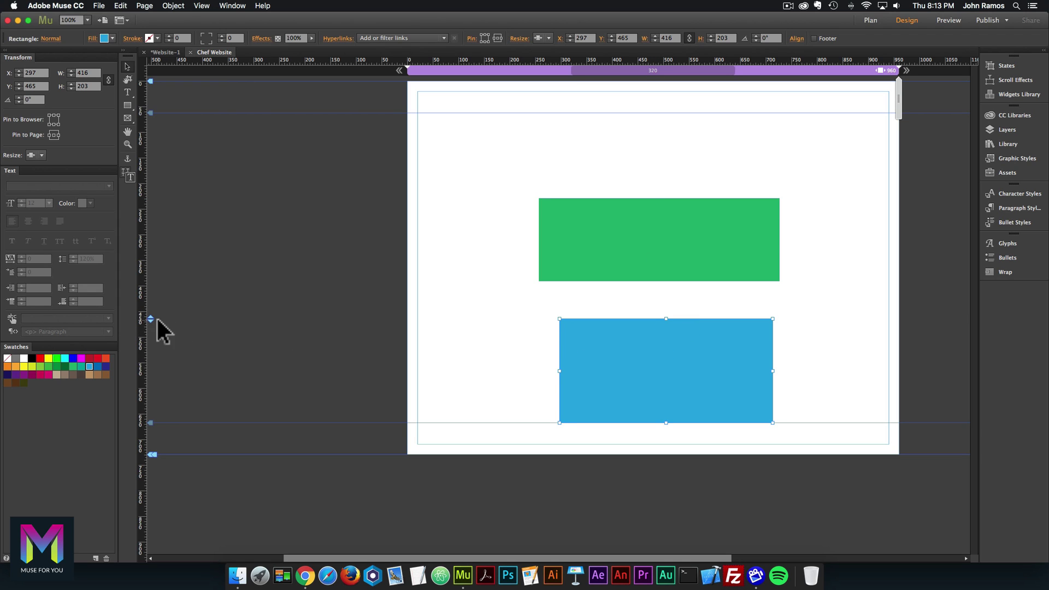
pyautogui.moveTo(151, 319); pyautogui.dragTo(150, 407)
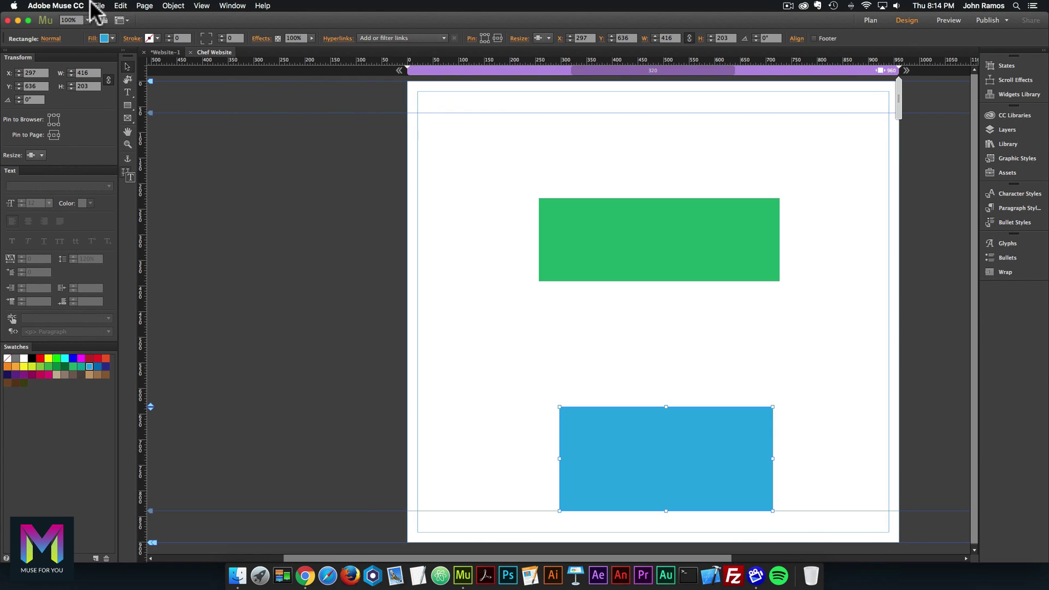
# Step: Preview the Chef Website page in the browser and select its local preview address
pyautogui.click(94, 5)
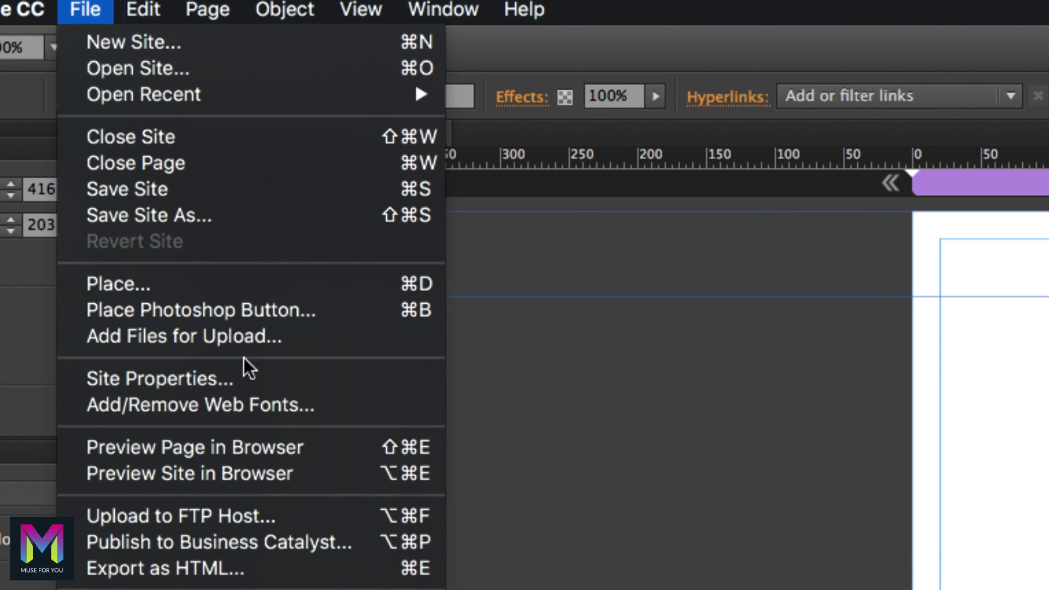
pyautogui.click(239, 446)
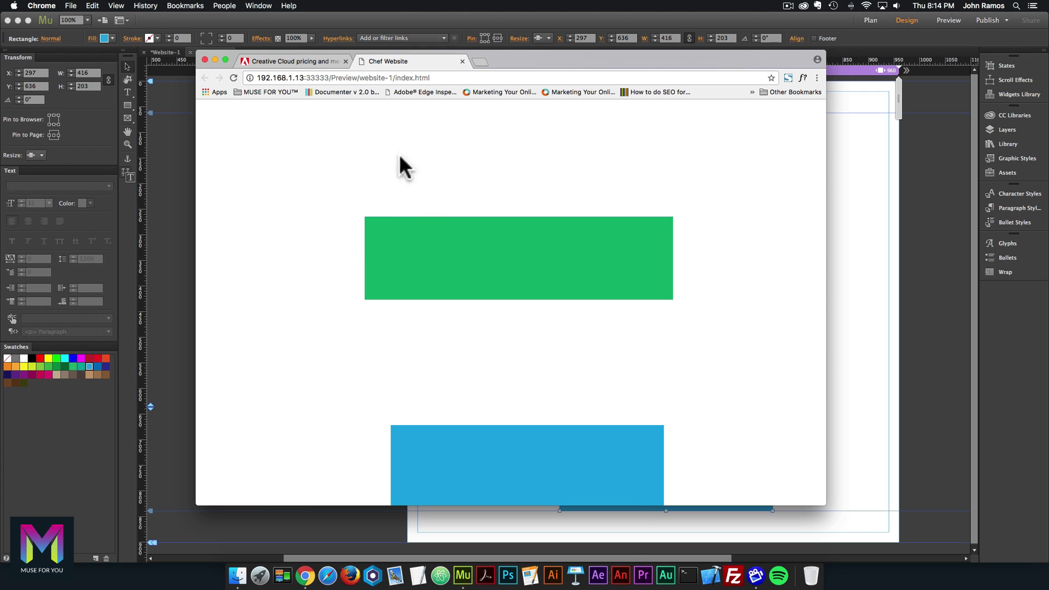
pyautogui.click(364, 77)
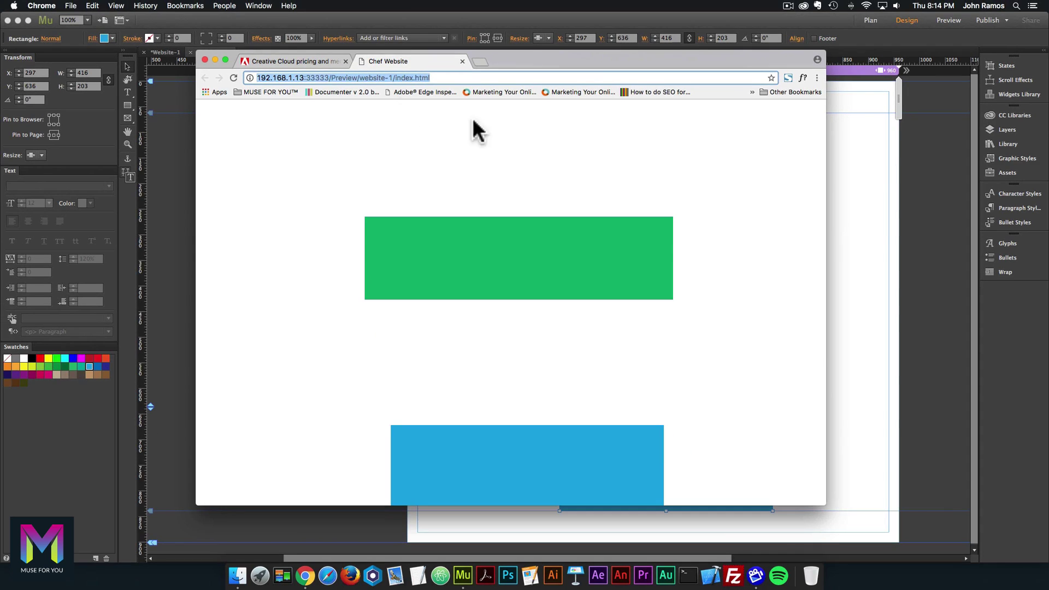
# Step: Switch back to Adobe Muse and examine the available methods for publishing the site
pyautogui.click(880, 127)
pyautogui.click(1005, 20)
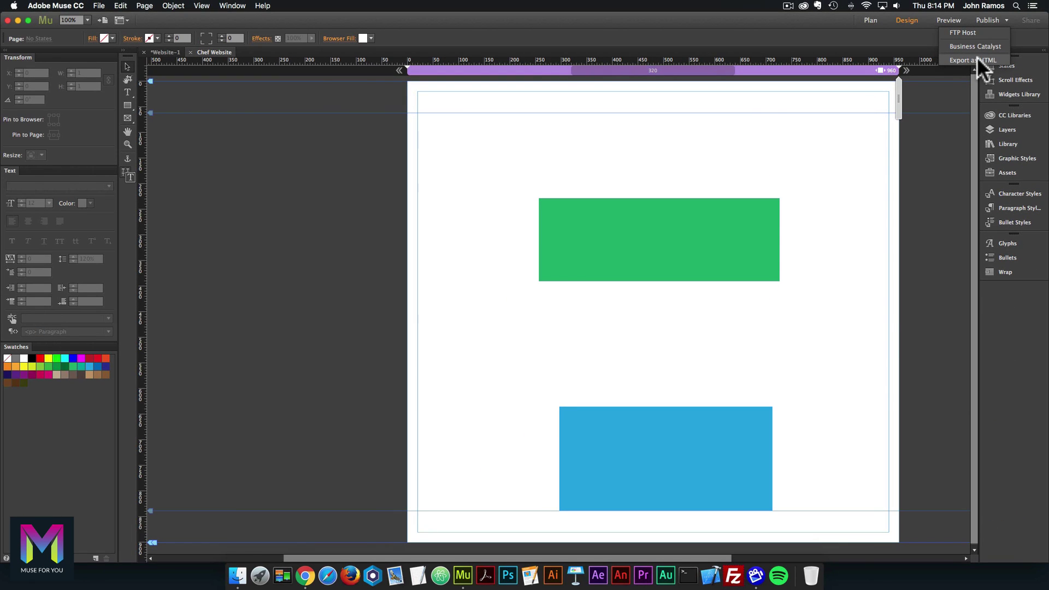
pyautogui.click(927, 128)
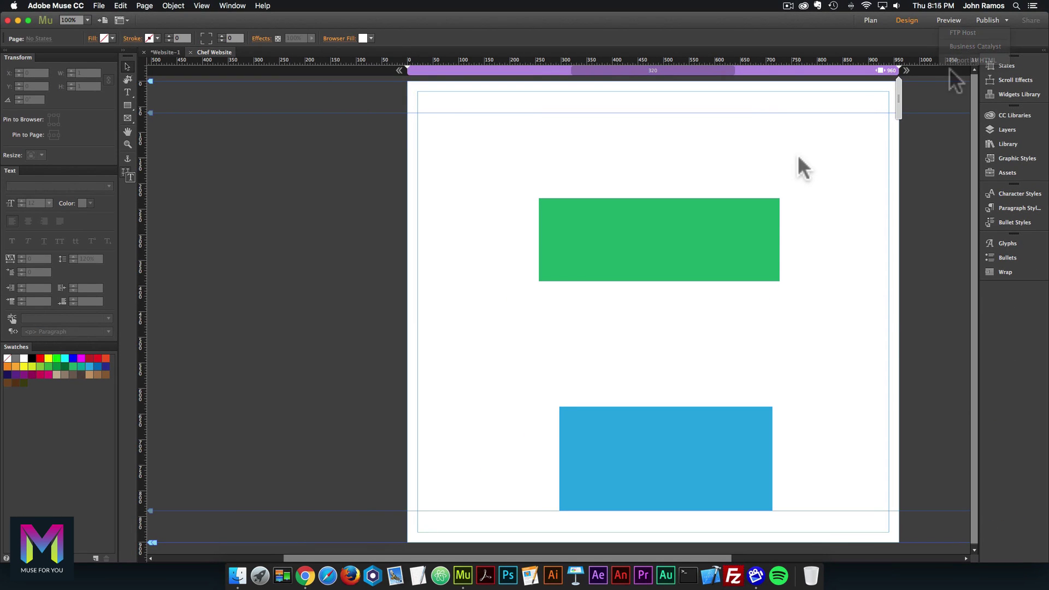